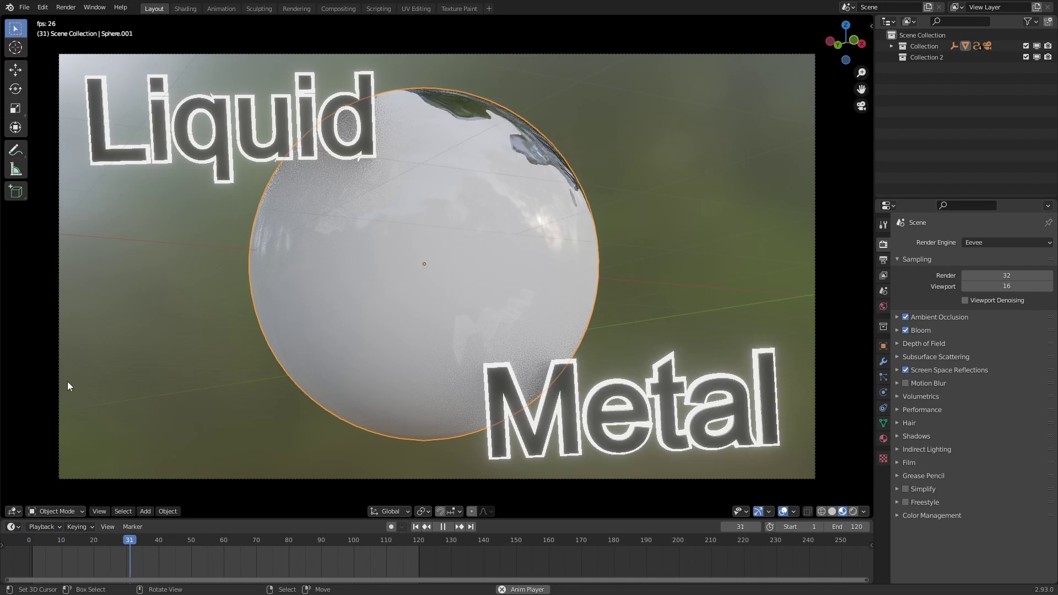
Stop the animation playback, set the viewport to solid shading, and switch to the Shading workspace.
key("space")
key("z")
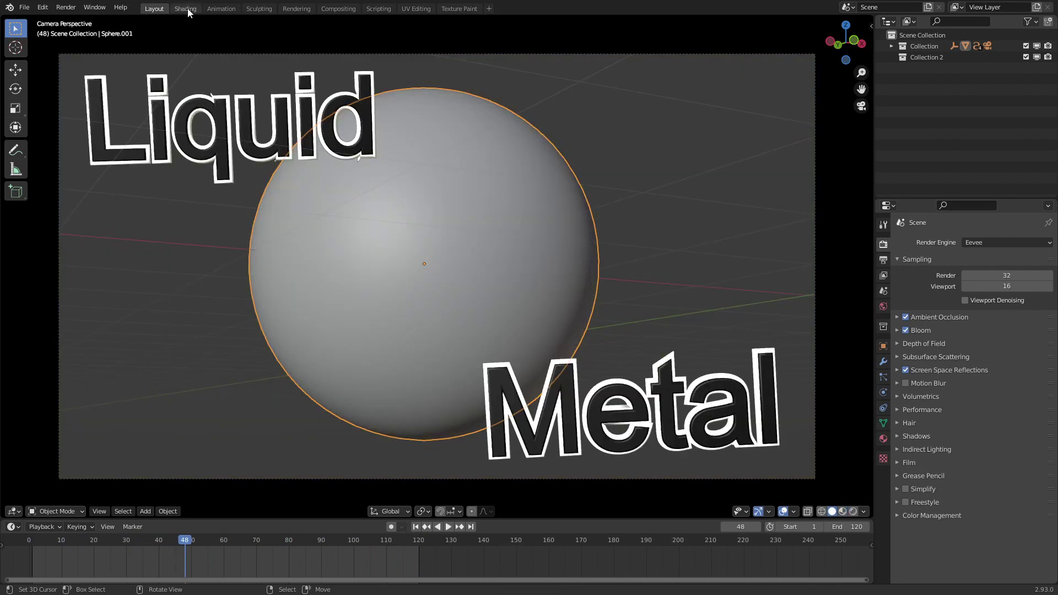
left_click(186, 8)
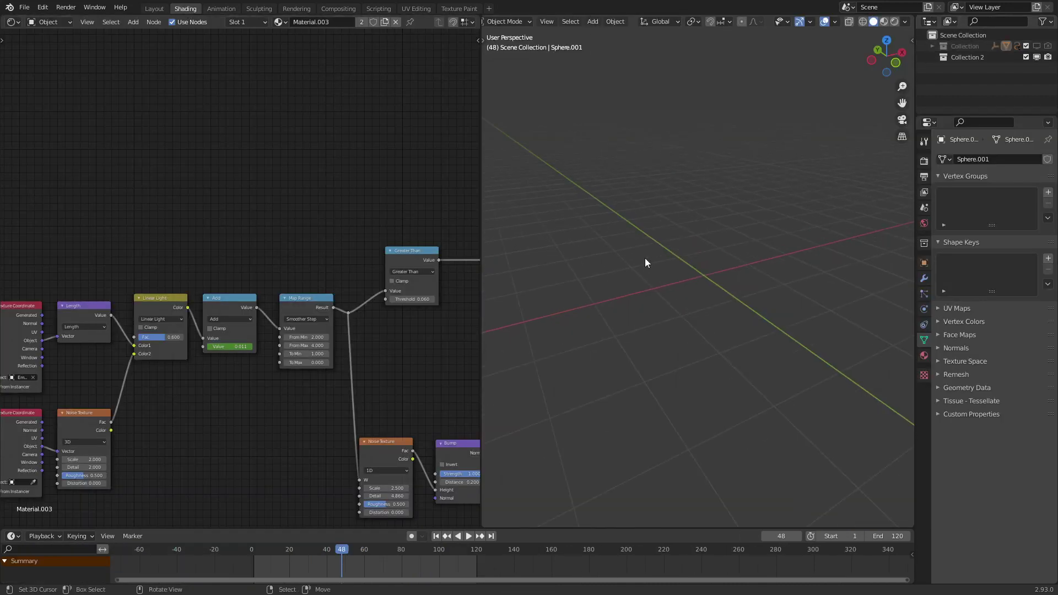
Add an icosphere, reset its location to the world origin, and shade it smooth.
key("shift+a")
mouse_move(592, 168)
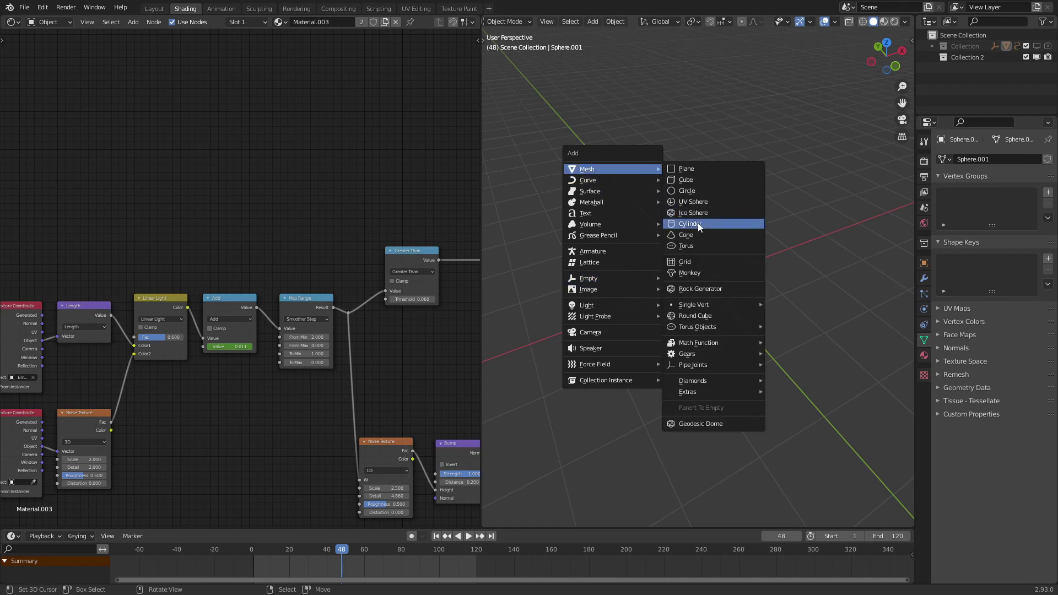
left_click(699, 213)
key("alt+g")
scroll(701, 244, "up", 4)
right_click(698, 257)
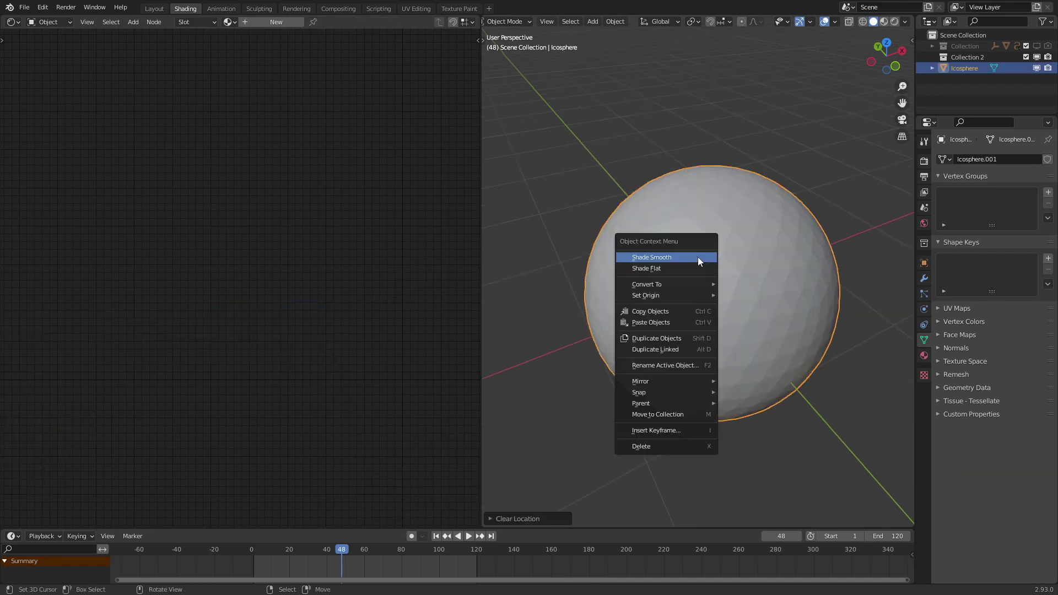
left_click(698, 257)
Create a new material for the icosphere, move its Principled BSDF away from the Material Output, and show the material preview.
left_click(301, 24)
middle_click_drag(299, 289, 220, 264)
mouse_move(396, 253)
left_mouse_down()
mouse_move(244, 272)
mouse_move(235, 306)
mouse_move(227, 140)
mouse_move(209, 130)
left_mouse_up()
key("z")
left_click(680, 343)
Duplicate the Principled BSDF node and place the copy directly below the original.
middle_click_drag(226, 183, 253, 82)
key("shift+d")
left_click(249, 384)
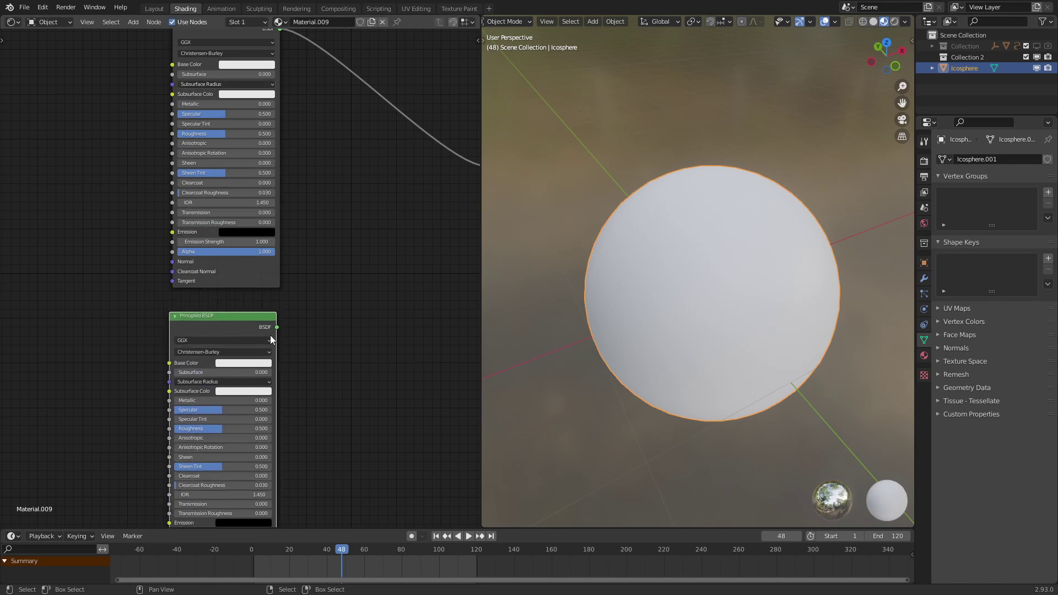
middle_click_drag(275, 321, 179, 354)
Insert a Mix Shader before the Material Output and connect the duplicated Principled BSDF to its second shader input.
key("shift+a")
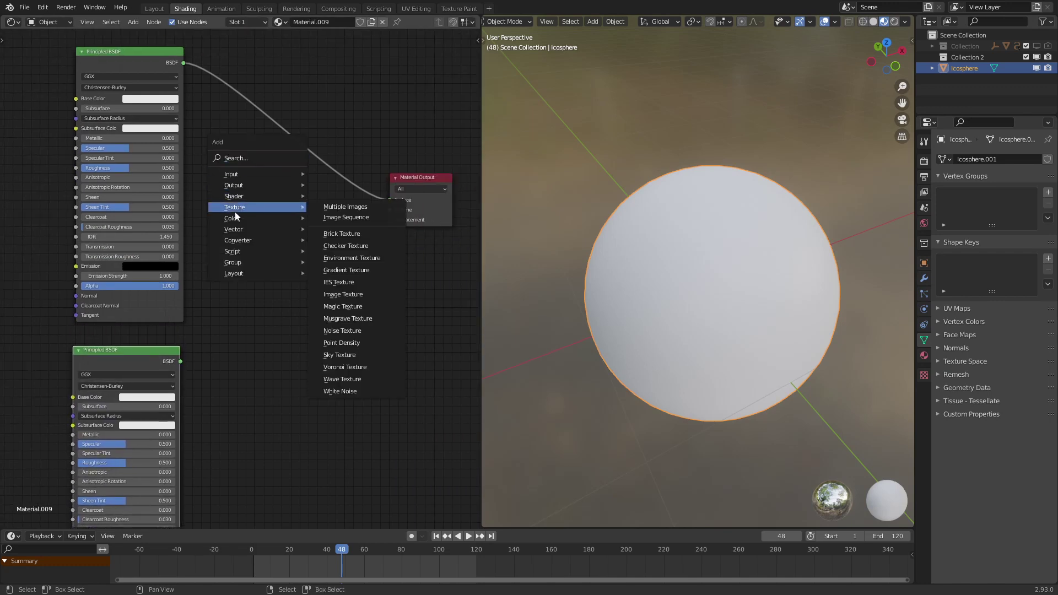
mouse_move(259, 196)
left_click(337, 269)
left_click(301, 182)
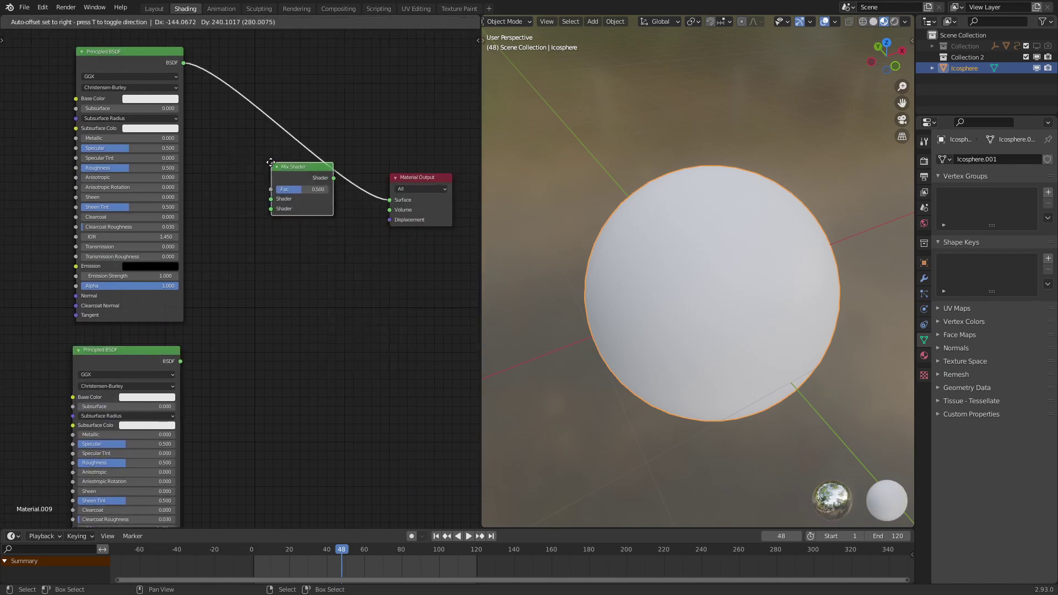
left_click_drag(177, 358, 276, 211)
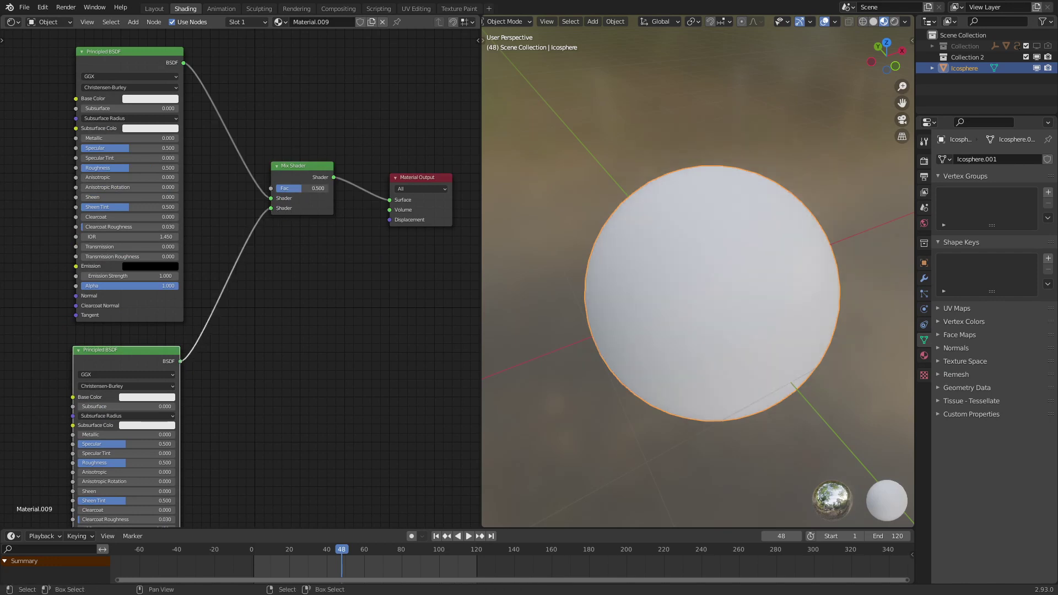
Set the lower Principled BSDF's Metallic to 1.000 and its Roughness to 0.000.
middle_click_drag(96, 460, 203, 329)
left_click_drag(190, 303, 283, 303)
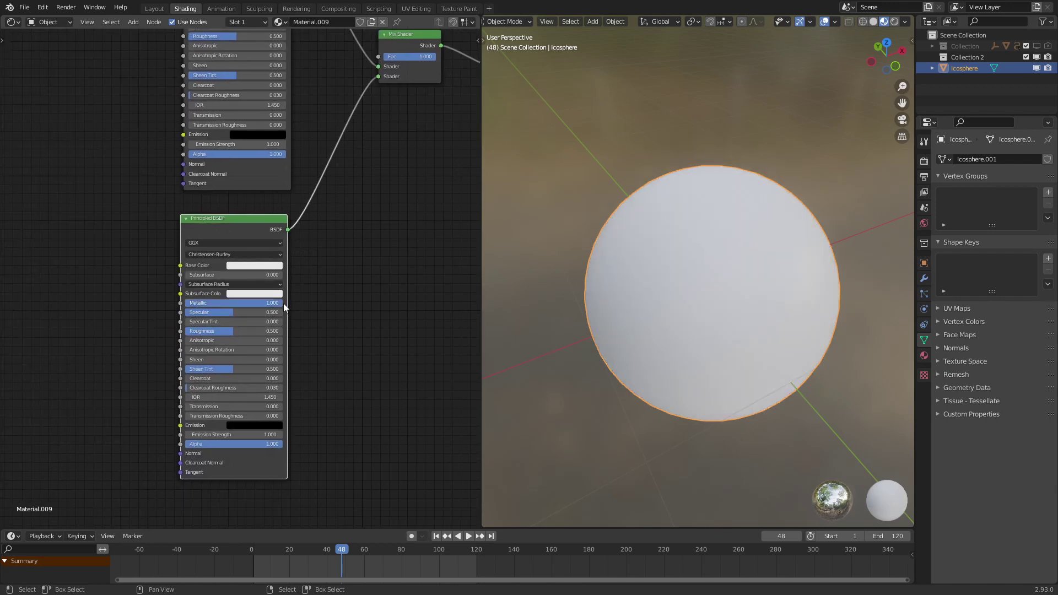
scroll(276, 304, "up", 3)
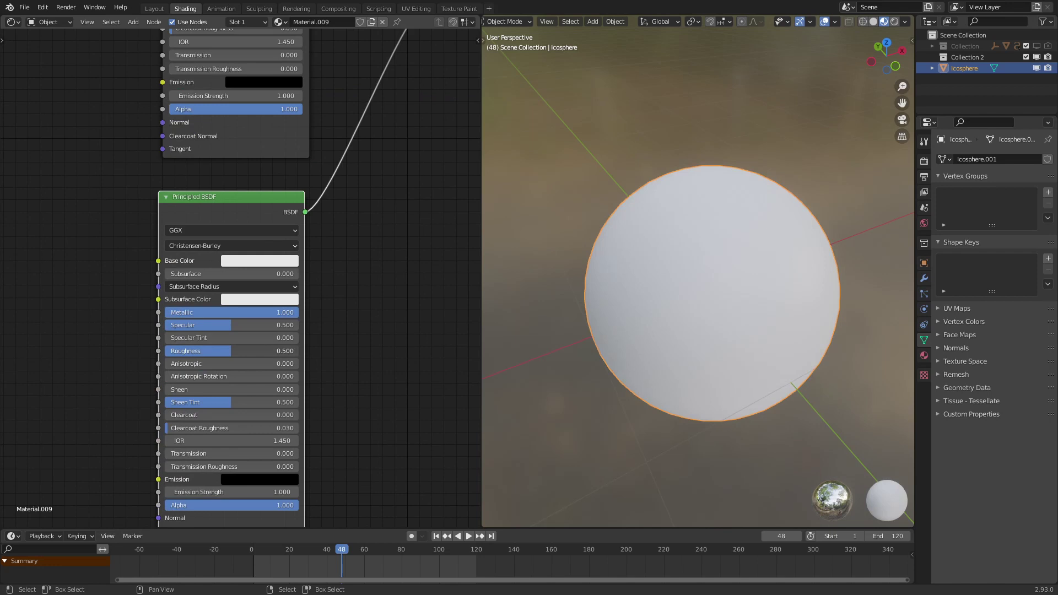
left_click_drag(226, 351, 177, 359)
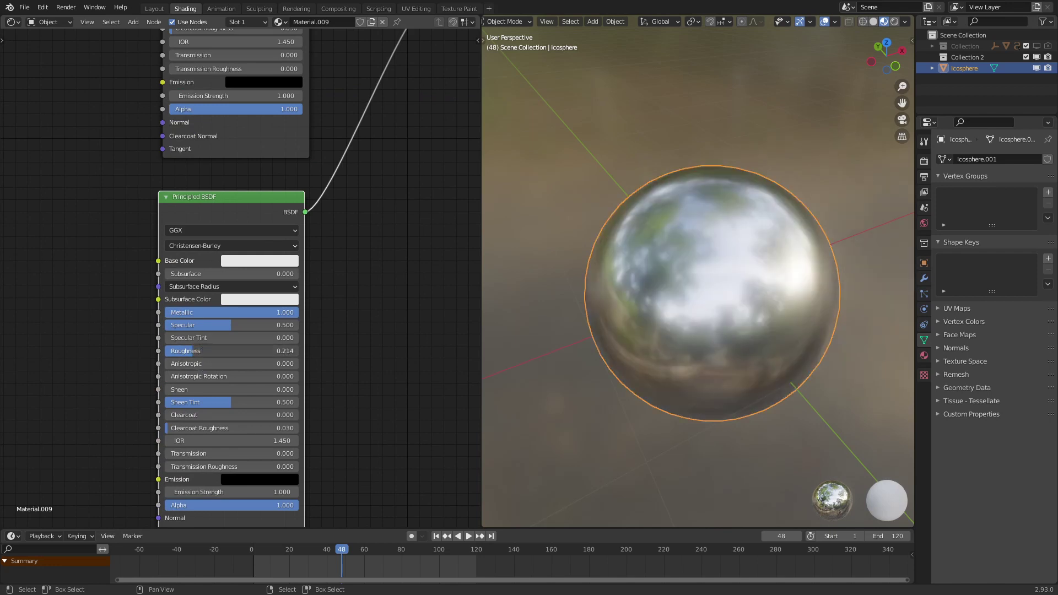
Darken the lower Principled BSDF's Base Color to a value of about 0.104 and set its Roughness to 0.168.
left_click(260, 268)
scroll(270, 137, "down", 8)
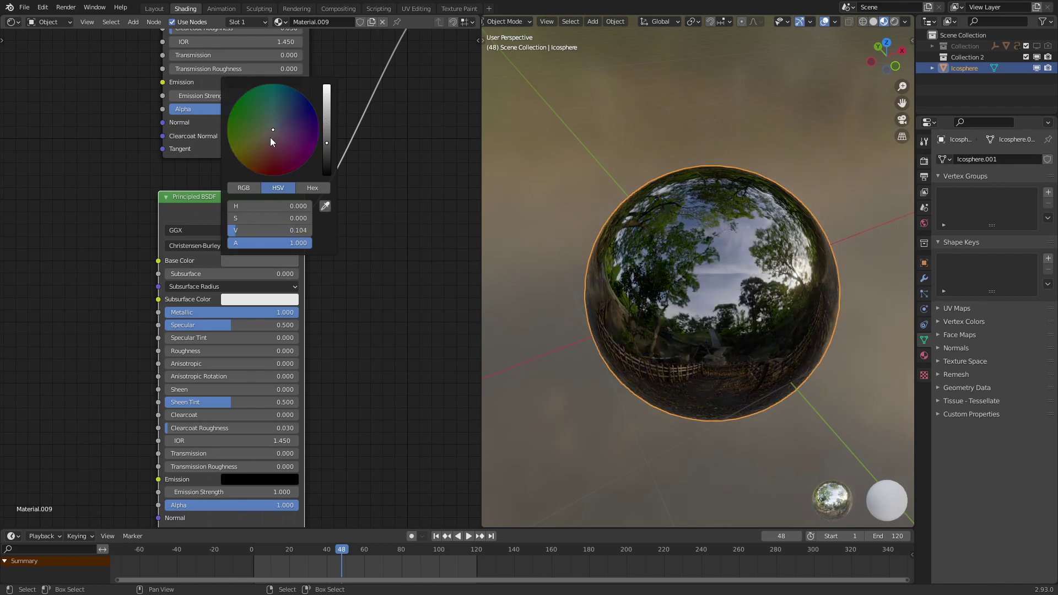
left_click_drag(164, 351, 187, 351)
Add a Plain Axes empty and move it out of the sphere to a spot above and beside it.
key("alt+a")
middle_click_drag(731, 436, 742, 380)
scroll(727, 308, "down", 2)
middle_click_drag(726, 297, 675, 356, "shift")
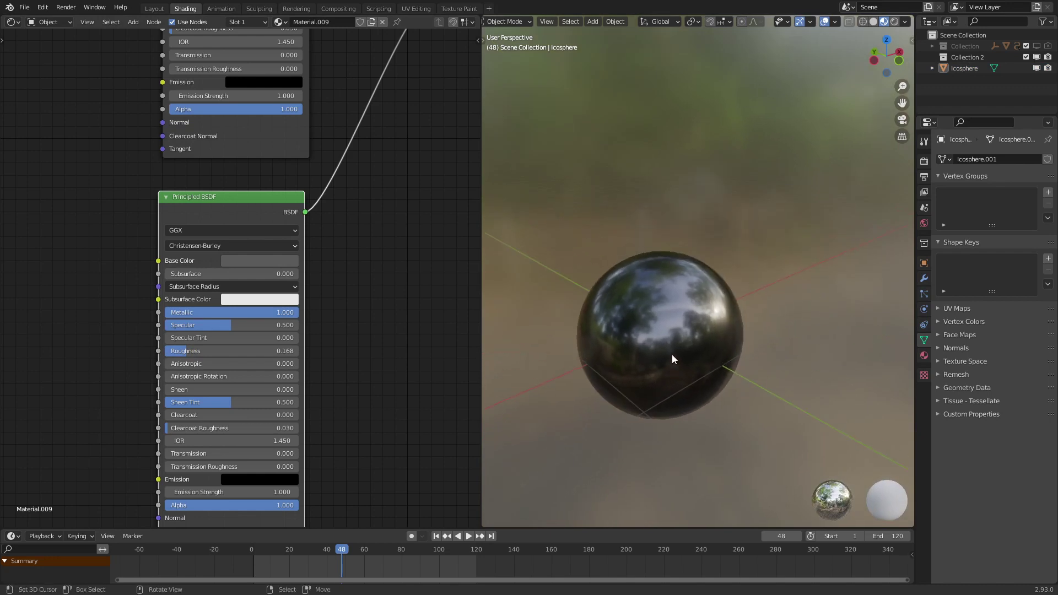
key("shift+a")
mouse_move(624, 465)
left_click(711, 462)
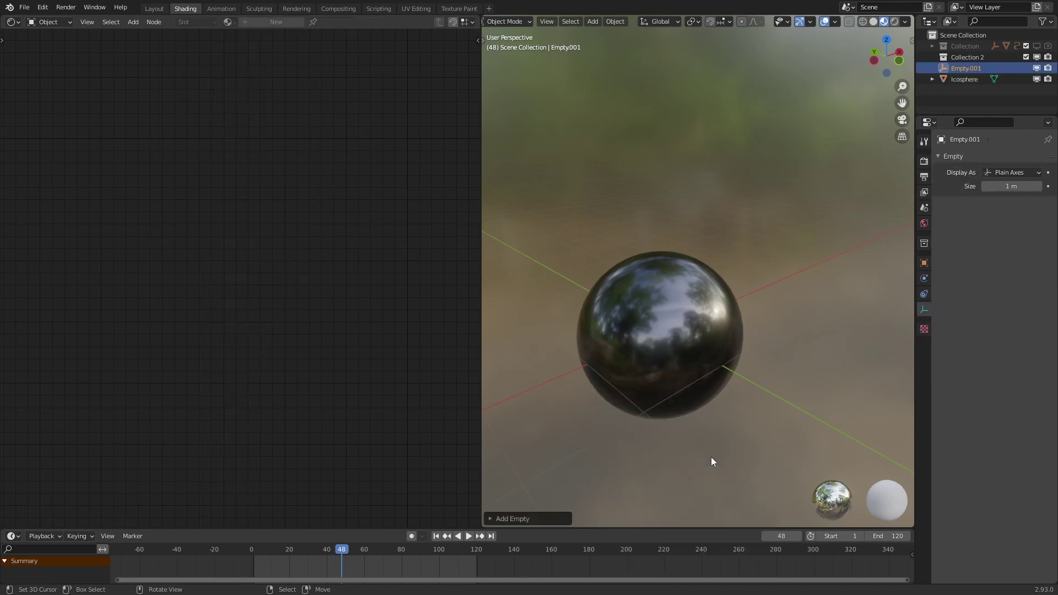
scroll(669, 349, "down", 3)
key("g")
left_click(745, 292)
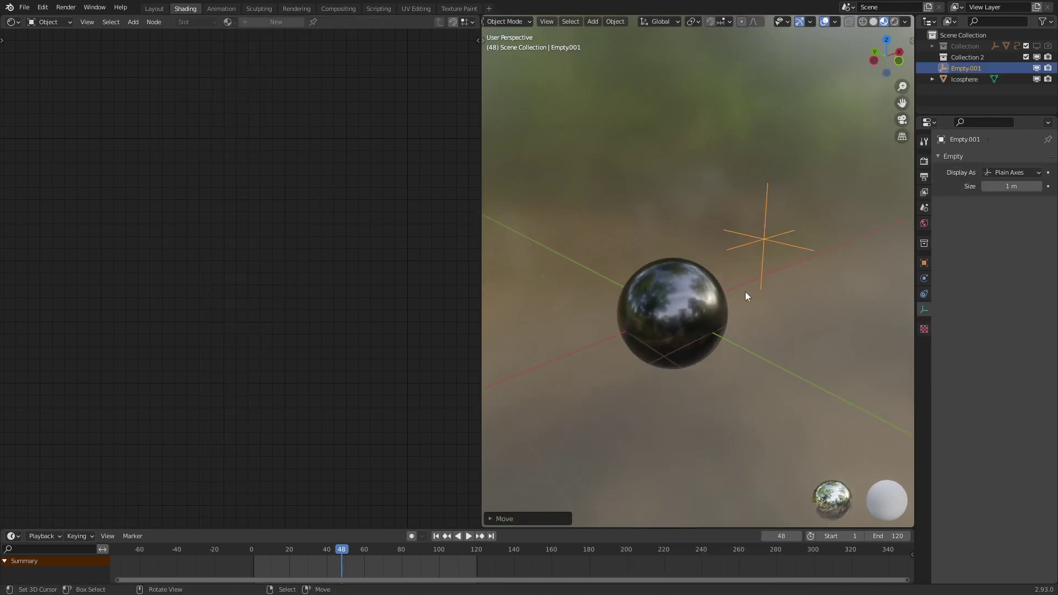
Add a Texture Coordinate node to the icosphere's material and use the new empty as its reference object.
left_click(683, 289)
key("Home")
key("shift+a")
mouse_move(185, 277)
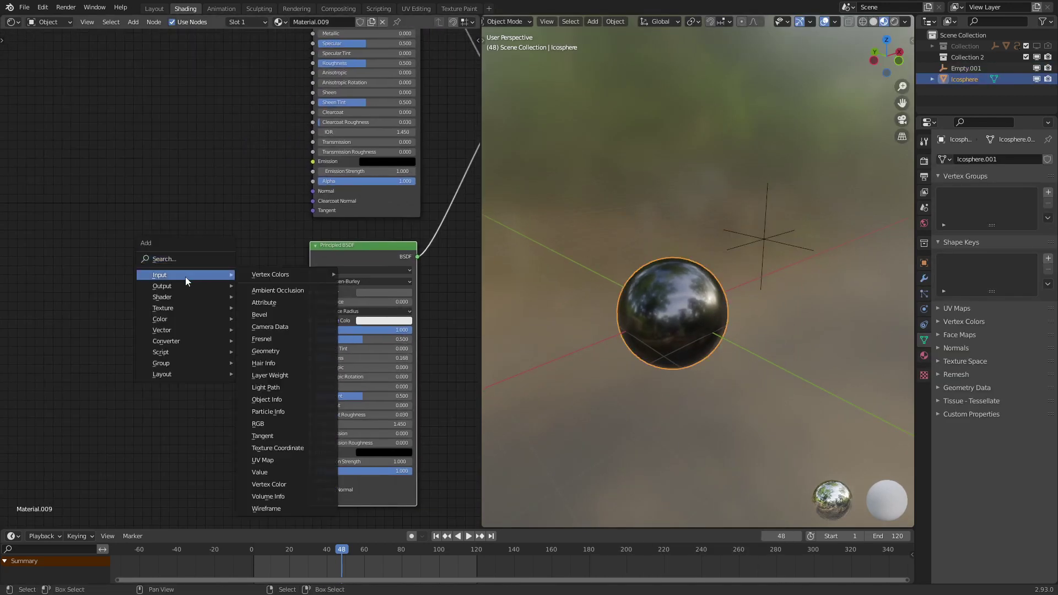
left_click(299, 448)
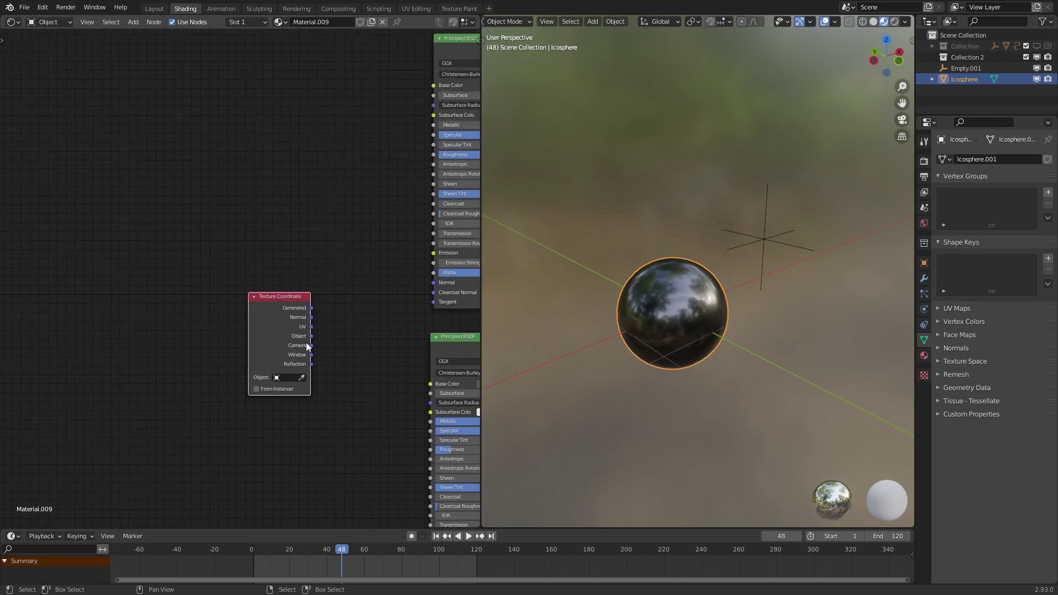
left_click(232, 321)
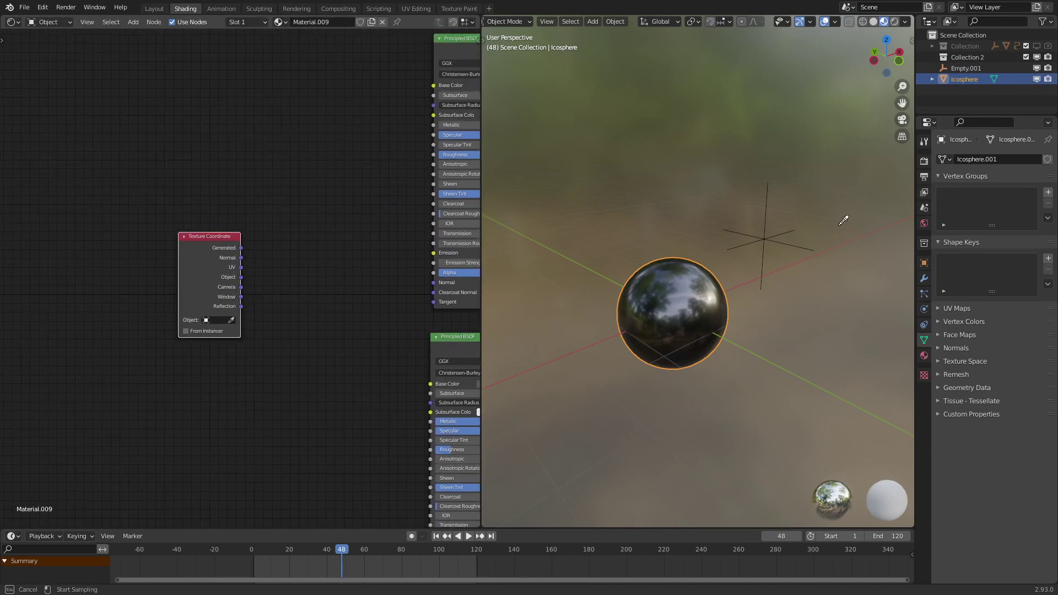
left_click(765, 238)
left_click_drag(218, 288, 96, 274)
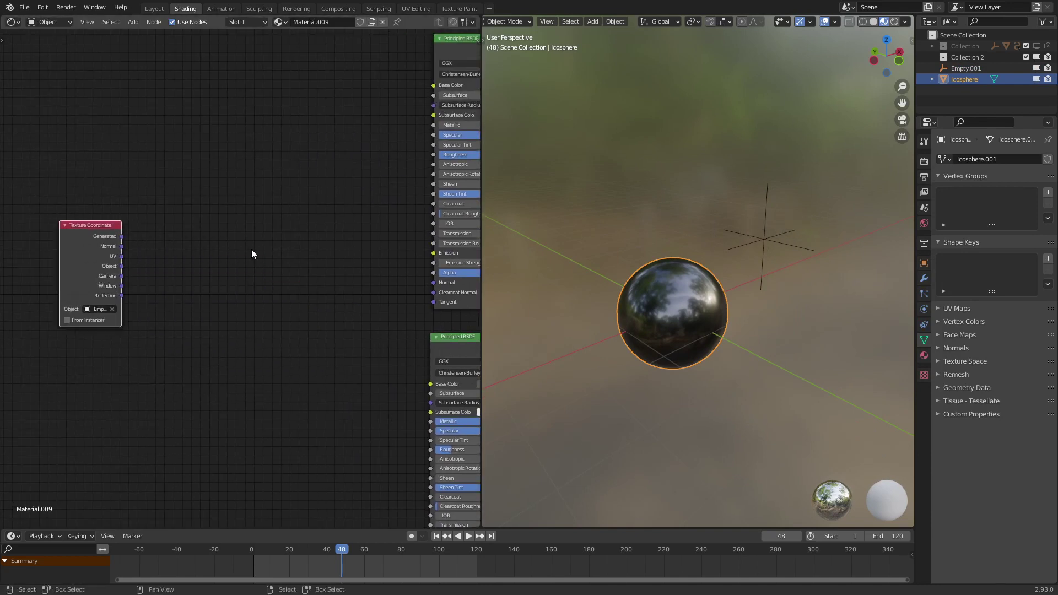
Add a Vector Math node set to Length and feed it the Texture Coordinate's Object output.
scroll(254, 251, "up", 1)
key("q")
left_click(221, 302)
left_click(152, 212)
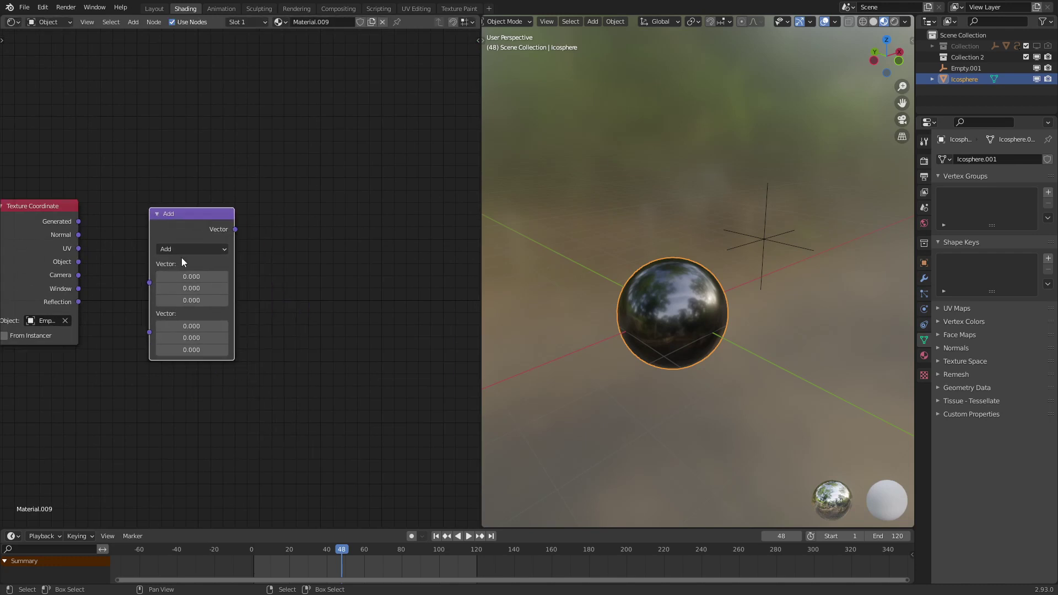
left_click(182, 251)
left_click(170, 423)
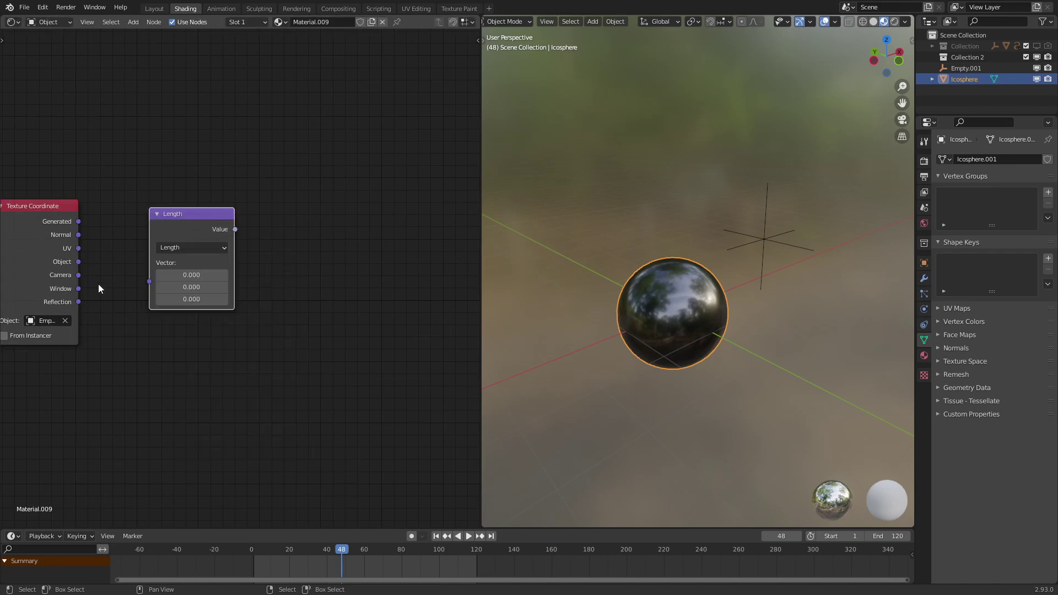
left_click_drag(78, 262, 154, 279)
Add a Map Range node beside the Length node and set its interpolation to Smoother Step.
key("shift+a")
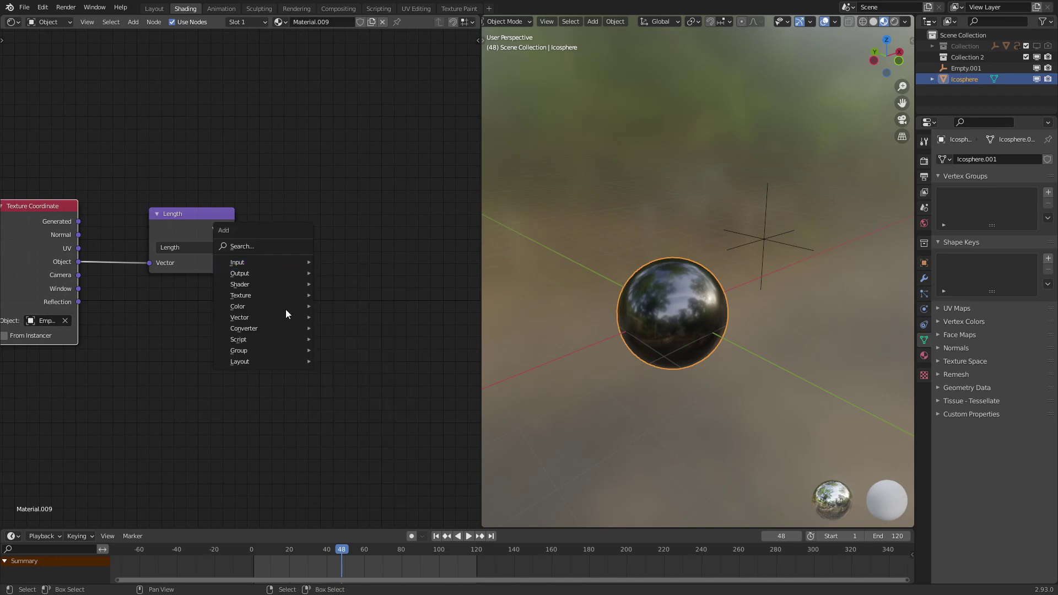
mouse_move(249, 331)
left_click(344, 411)
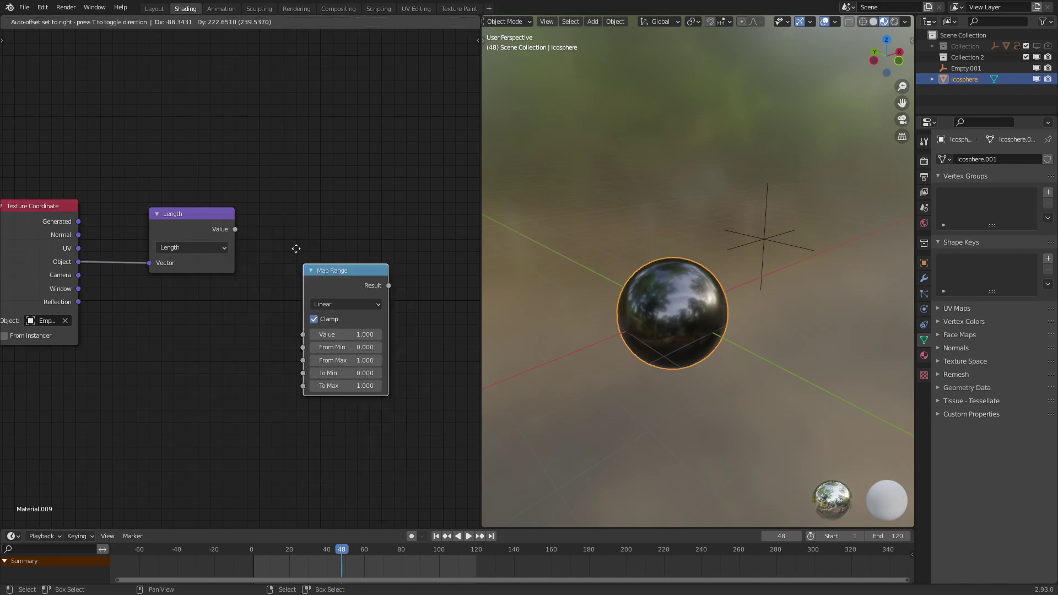
left_click(330, 250)
left_click(330, 249)
left_click(322, 302)
Connect the Length value to the Map Range's Value input and the Map Range Result to the Mix Shader's Fac.
left_click_drag(234, 229, 283, 268)
scroll(321, 250, "down", 1)
scroll(321, 251, "down", 2)
left_click_drag(164, 289, 416, 230)
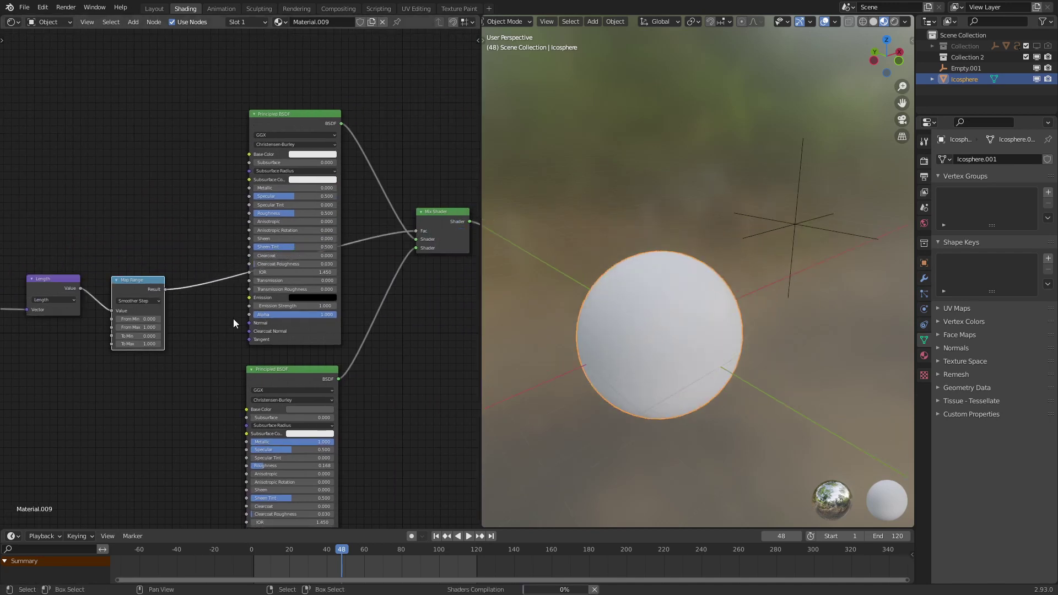
Set the Map Range's From Max to 3 and From Min to 2.
scroll(154, 336, "up", 1)
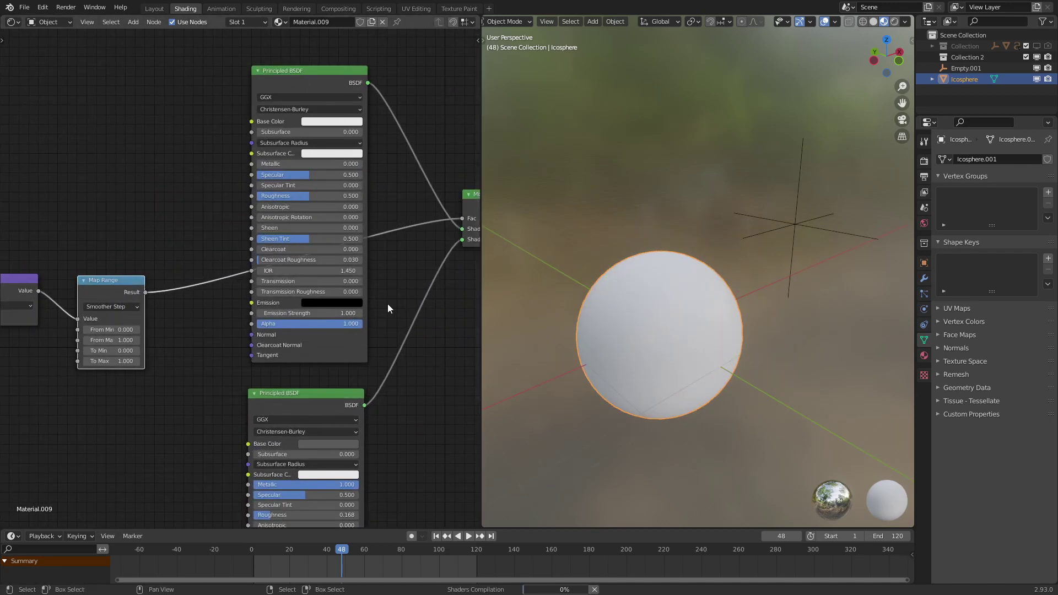
middle_click_drag(175, 342, 333, 336)
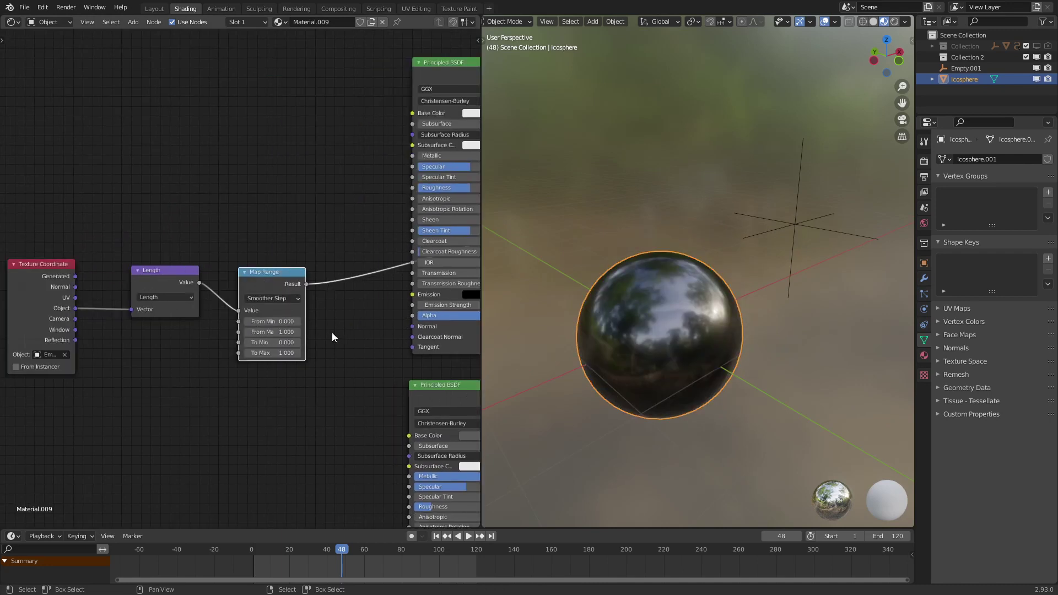
scroll(292, 341, "up", 3)
double_click(284, 344)
type("3")
key("Return")
double_click(283, 334)
type("2")
key("Return")
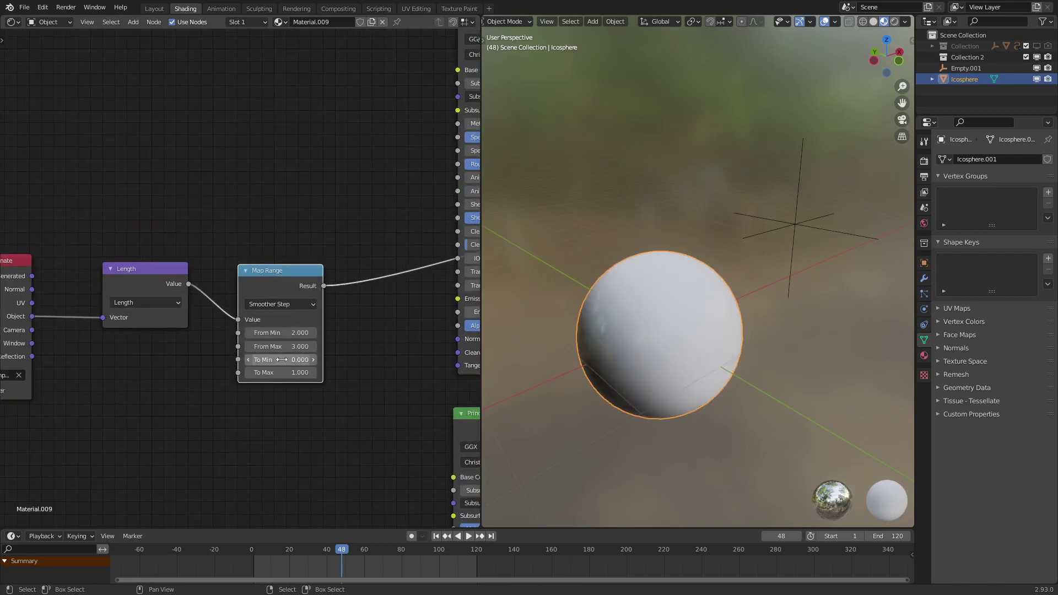
Try moving the empty toward the sphere to test the blend, put it back, and reselect the icosphere.
left_click(796, 225)
key("g")
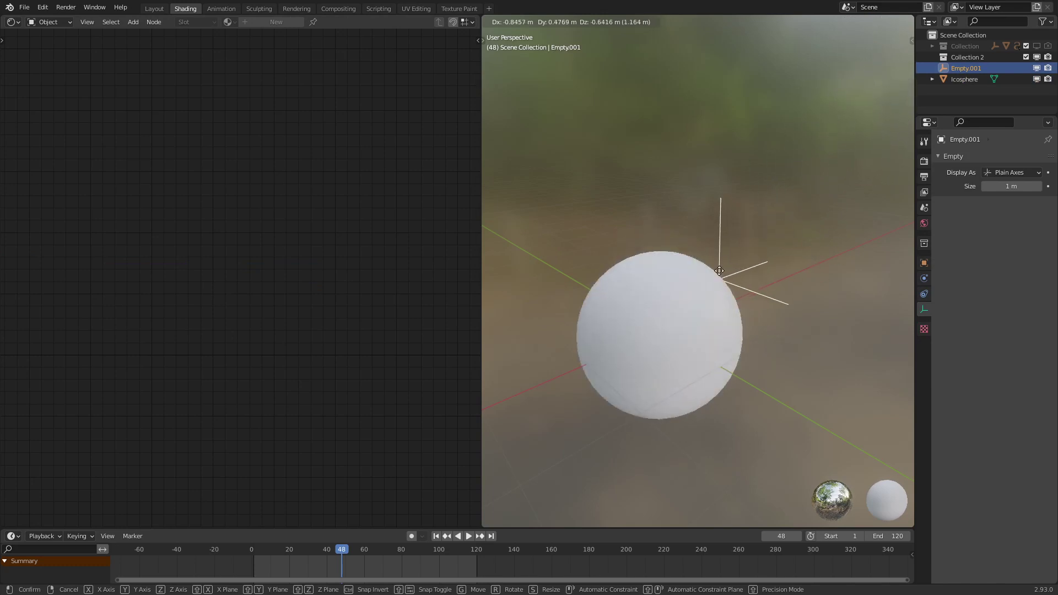
left_click(795, 224)
left_click(685, 269)
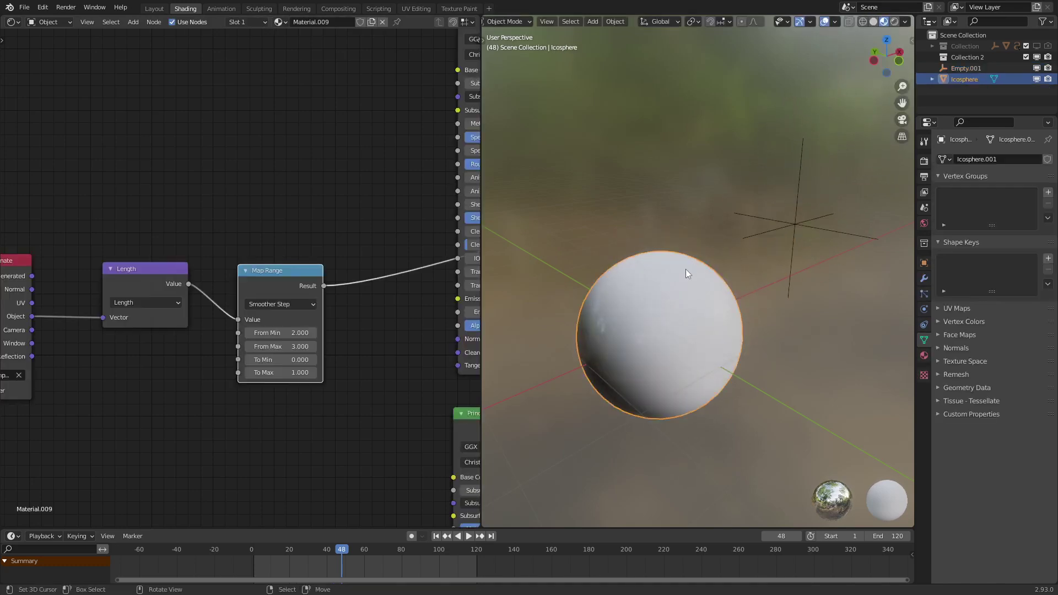
Move the Texture Coordinate, Length and Map Range nodes farther from the shaders to make room in the chain.
scroll(248, 274, "down", 6)
key("c")
scroll(188, 324, "down", 6)
left_click_drag(184, 322, 110, 314)
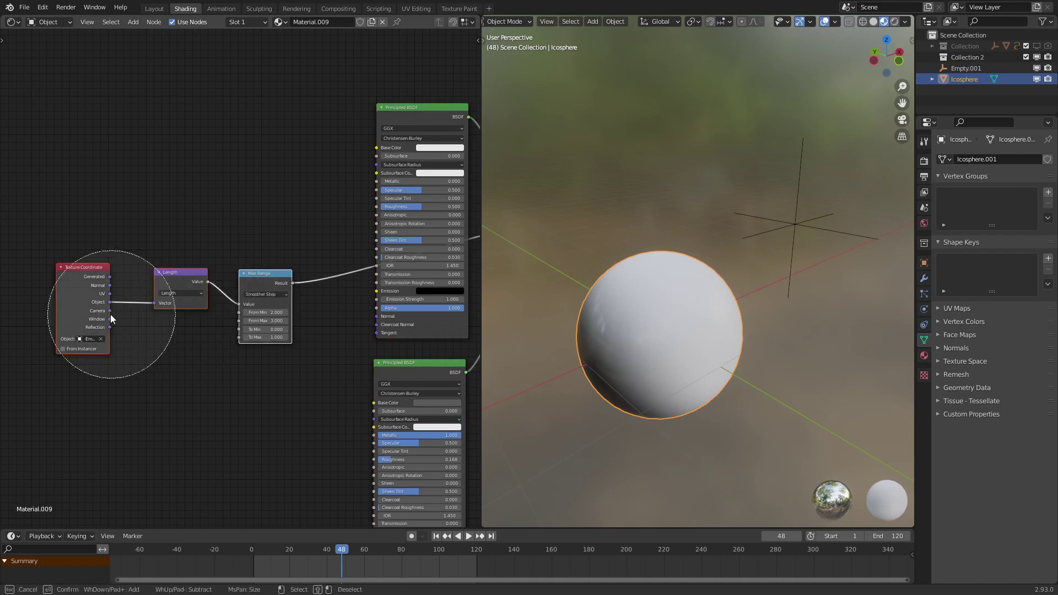
right_click(112, 313)
key("g")
left_click(28, 294)
Insert a Math node set to Greater Than with Threshold 0.000 on the link between the Map Range and the Mix Shader.
scroll(264, 299, "down", 1)
key("q")
left_click(259, 289)
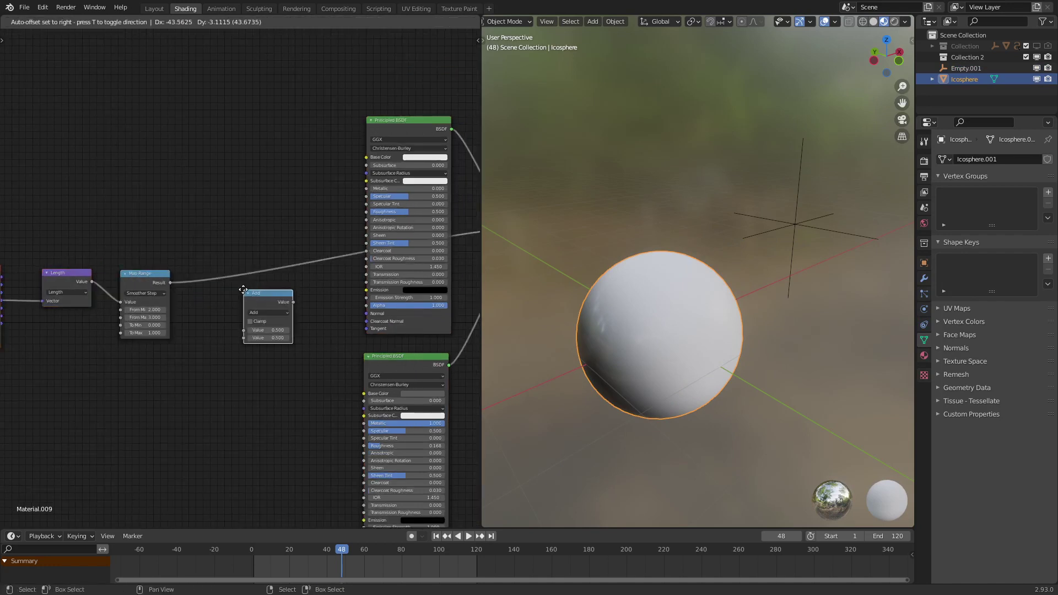
left_click(242, 289)
scroll(275, 338, "up", 6)
left_click(276, 332)
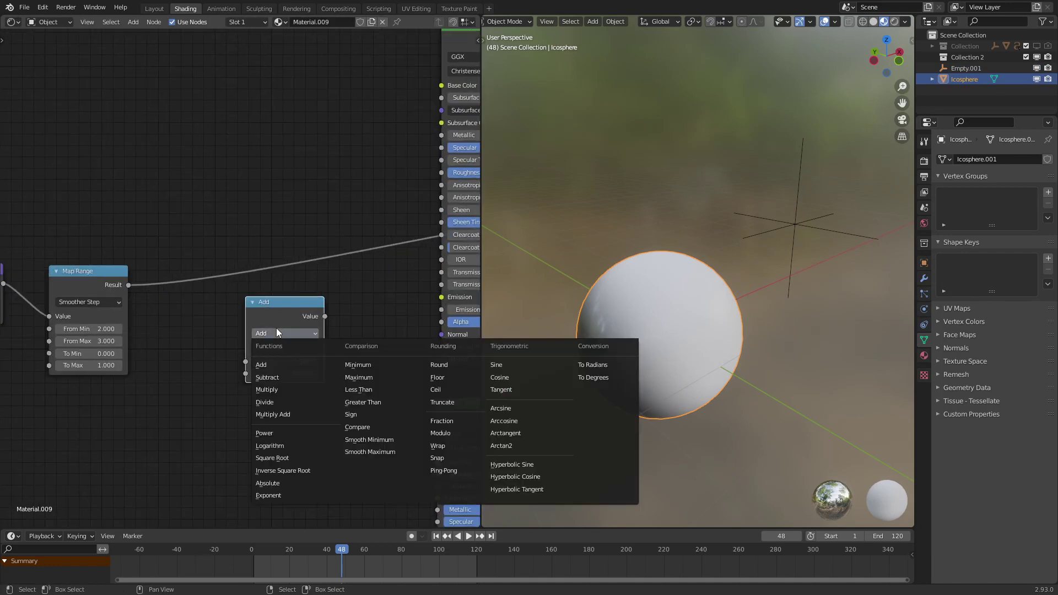
left_click(364, 398)
left_click(302, 374)
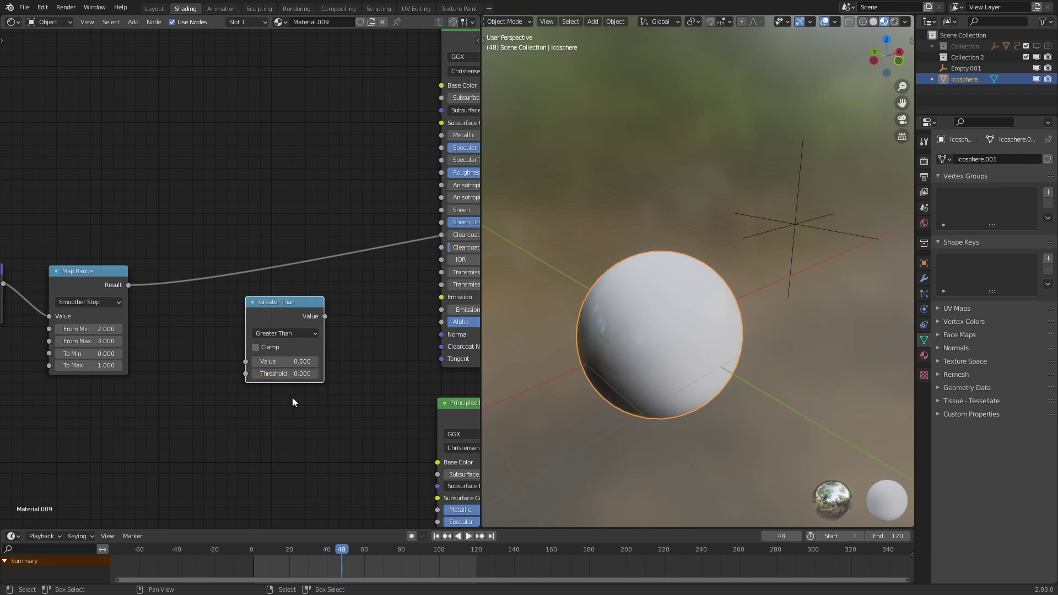
key("g")
left_click(255, 350)
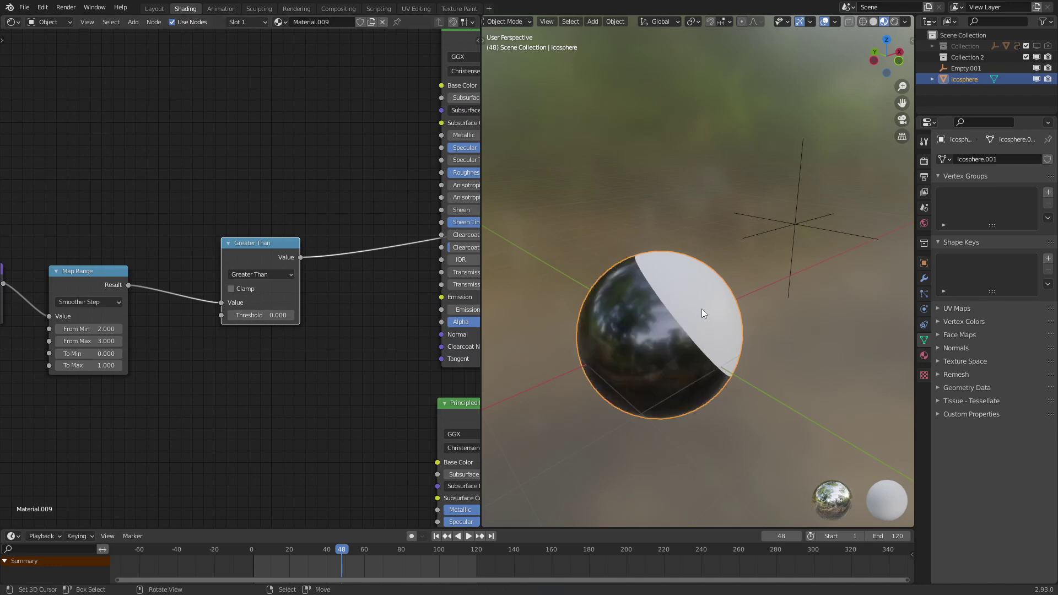
left_click(812, 224)
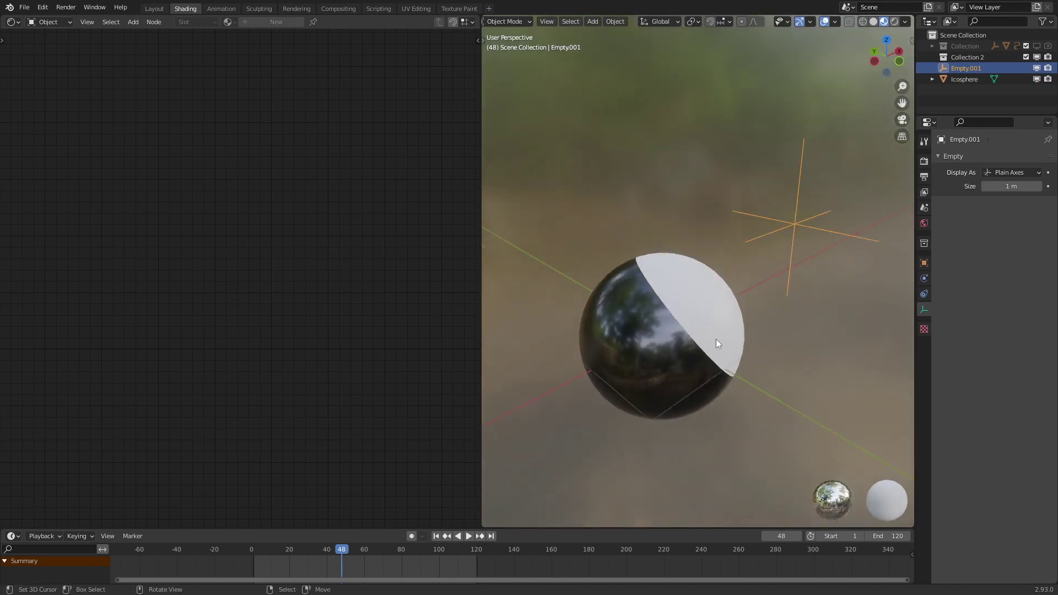
left_click(716, 339)
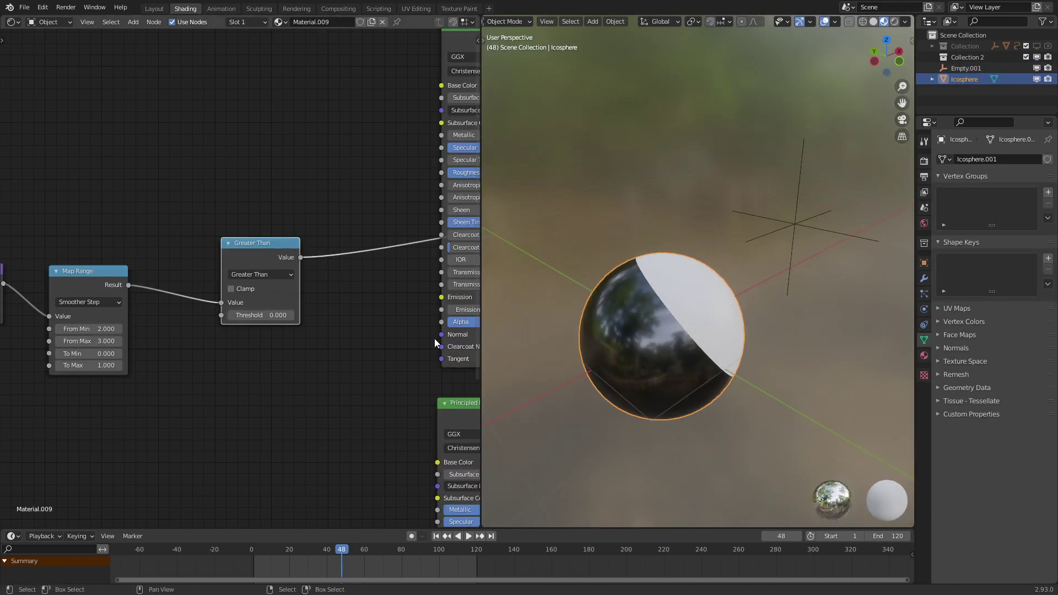
Add a 1D Noise Texture node below the Map Range and connect the Map Range Result to its W input.
scroll(434, 338, "down", 2)
middle_click_drag(373, 376, 315, 241)
key("q")
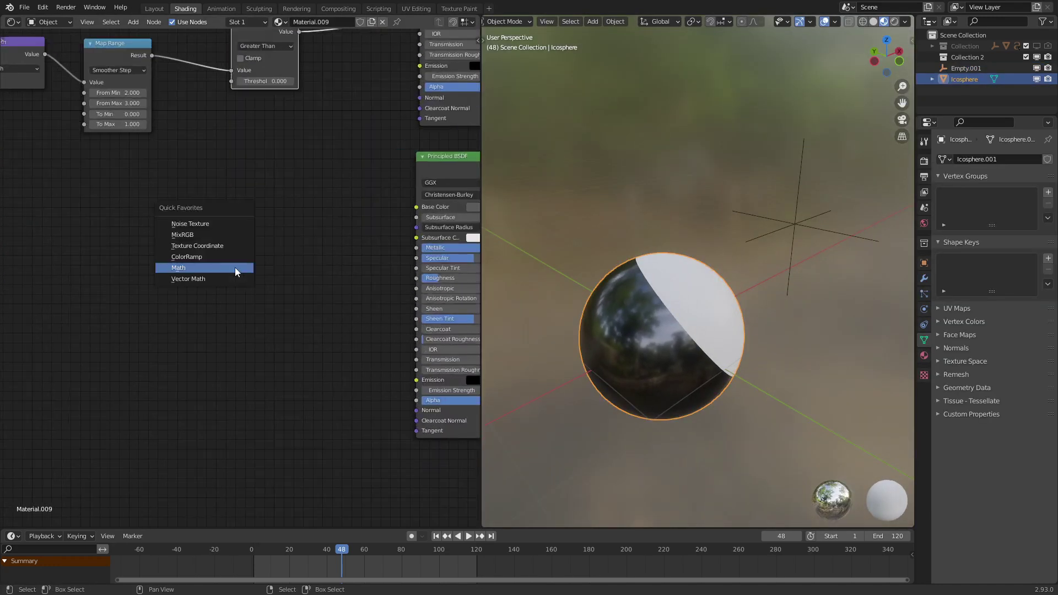
left_click(227, 232)
right_click(217, 228)
key("q")
left_click(207, 220)
left_click(208, 240)
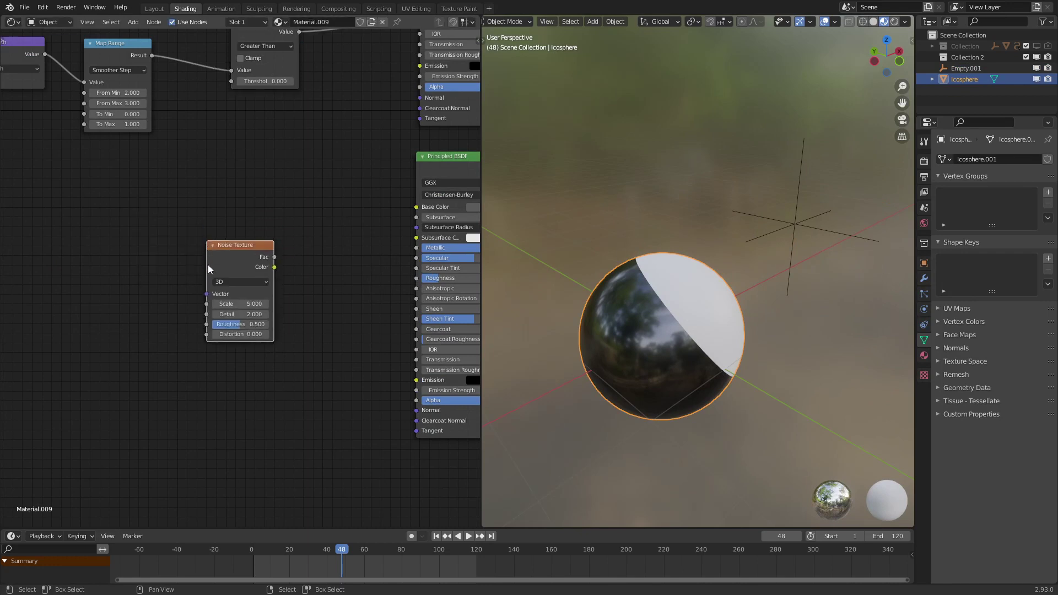
left_click(228, 282)
left_click(218, 291)
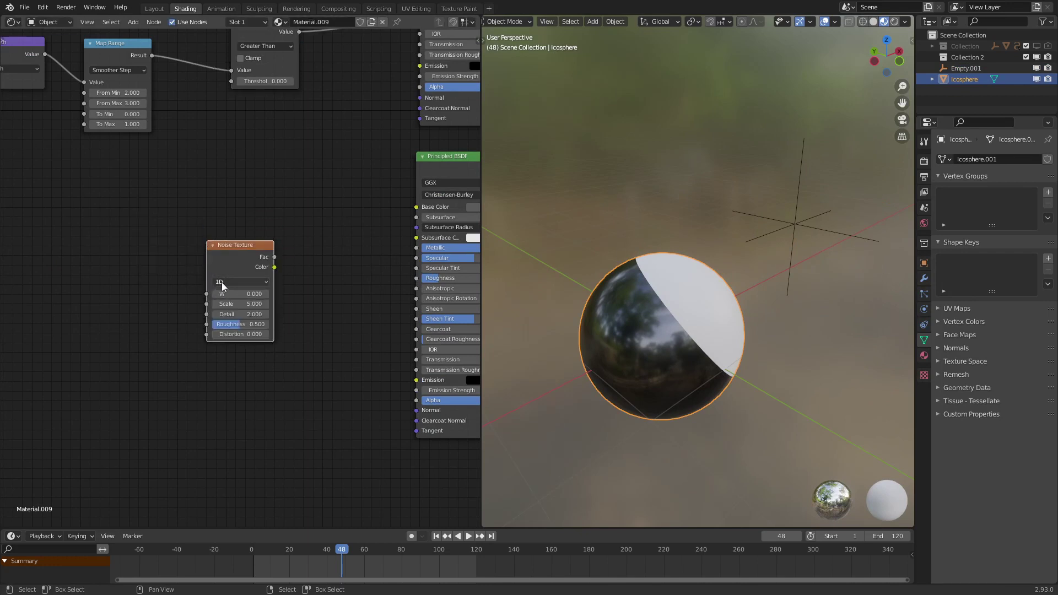
left_click_drag(152, 56, 192, 288)
Add a Bump node, feed the noise Fac into its Height, and connect its Normal to the dark metallic Principled BSDF.
key("shift+a")
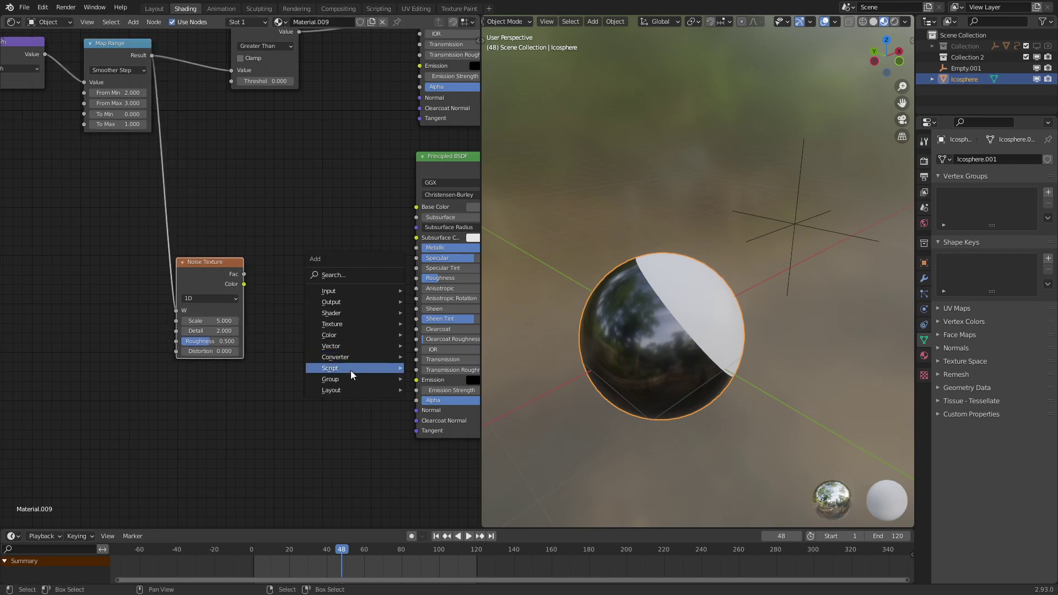
mouse_move(333, 358)
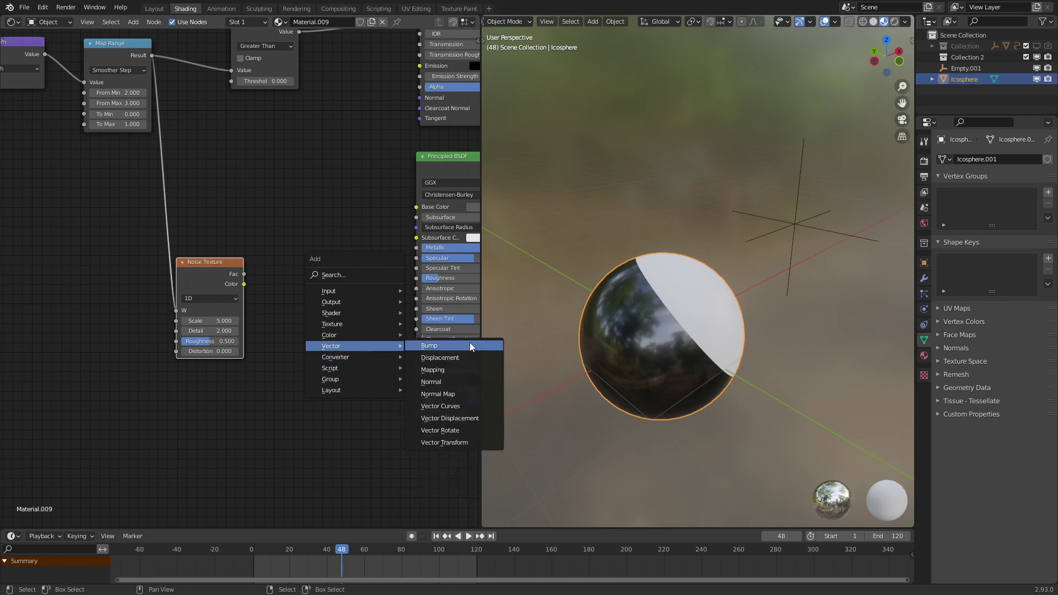
left_click(470, 349)
left_click(285, 303)
left_click_drag(242, 282, 286, 365)
left_click_drag(353, 319, 414, 411)
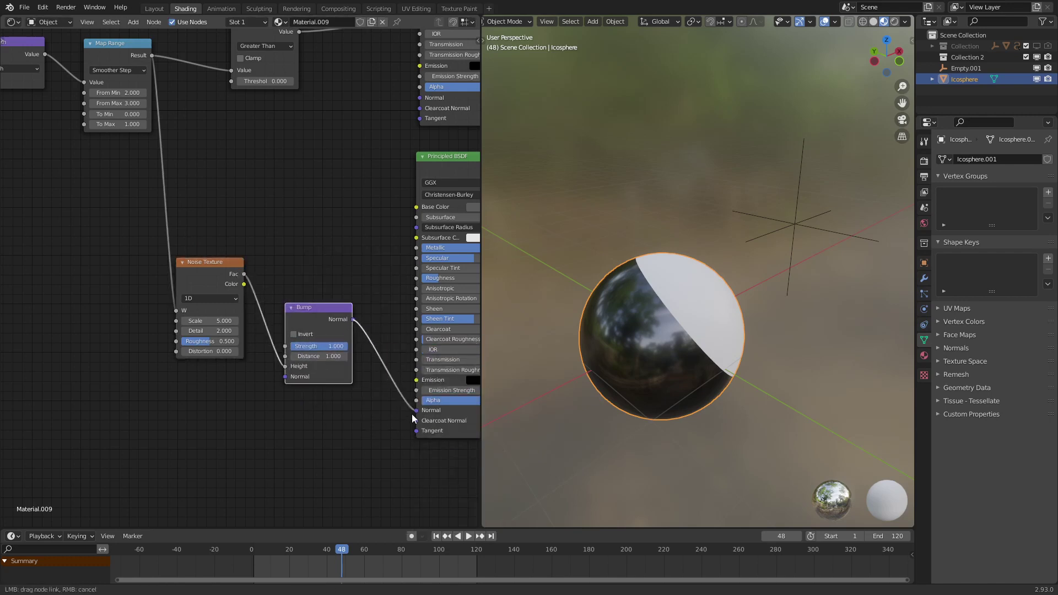
Set the Bump node's Distance to 0.160 after inspecting the ripples on the sphere.
middle_click_drag(690, 306, 704, 300)
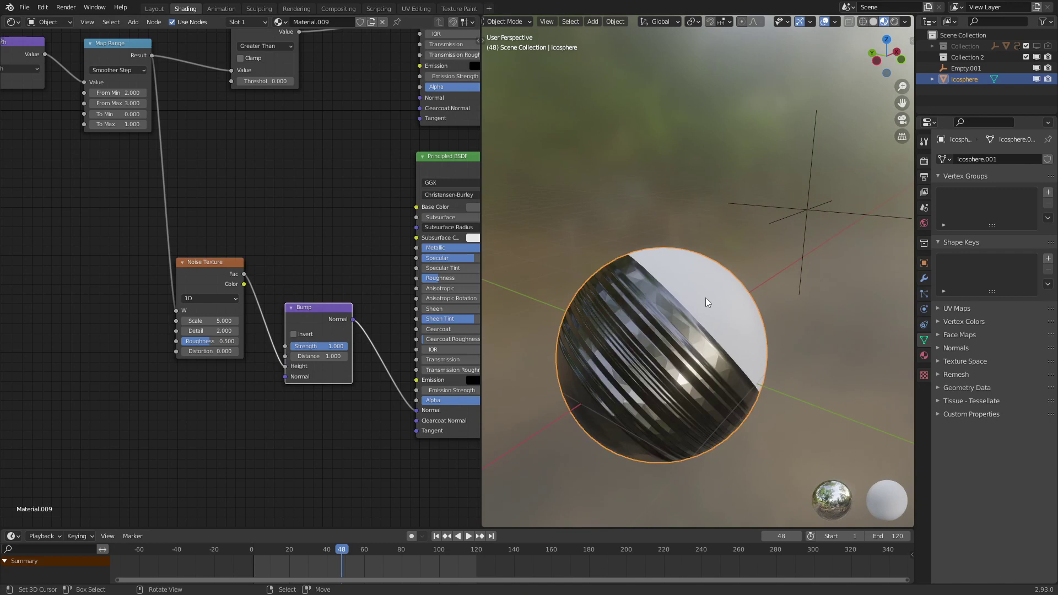
mouse_move(705, 300)
middle_mouse_down()
mouse_move(721, 304)
mouse_move(706, 306)
middle_mouse_up()
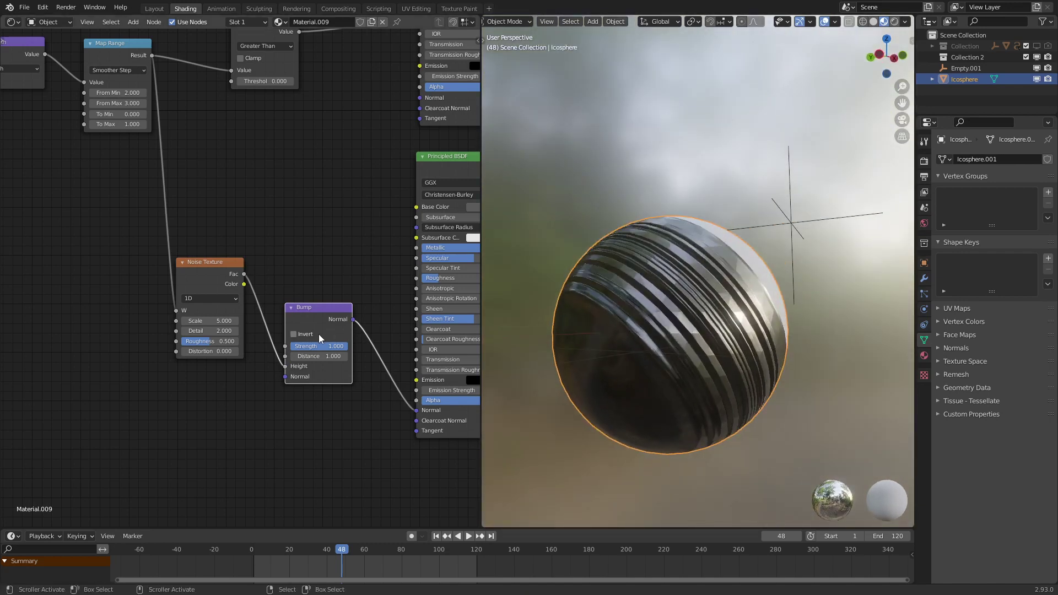
left_click_drag(320, 357, 296, 357)
Try moving the empty to test the softened bump ripples, put it back, and reselect the icosphere.
scroll(746, 305, "down", 1)
left_click(801, 226)
scroll(801, 226, "down", 2)
key("g")
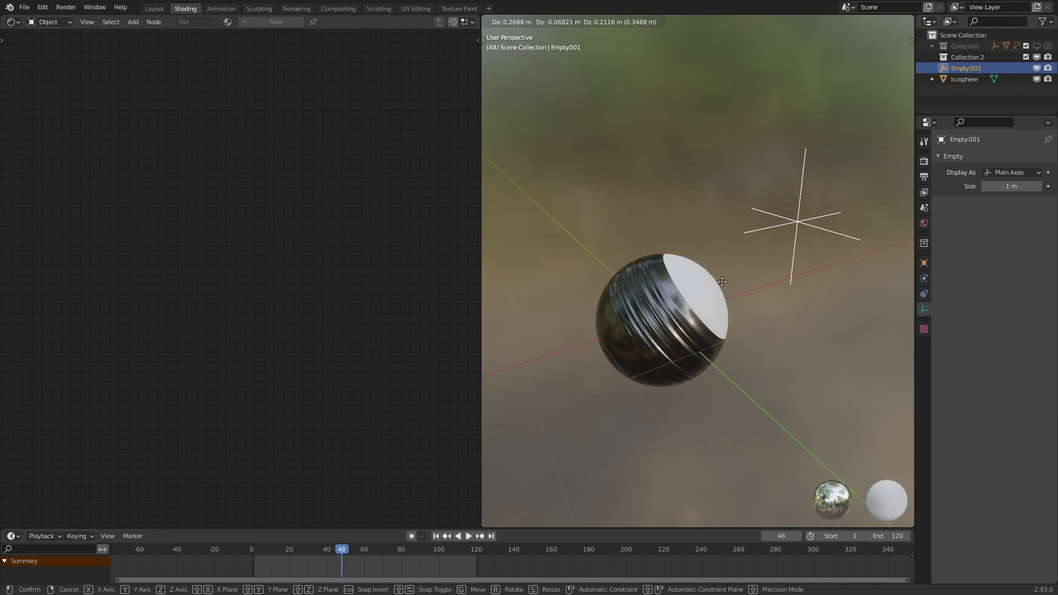
left_click(694, 282)
left_click(693, 284)
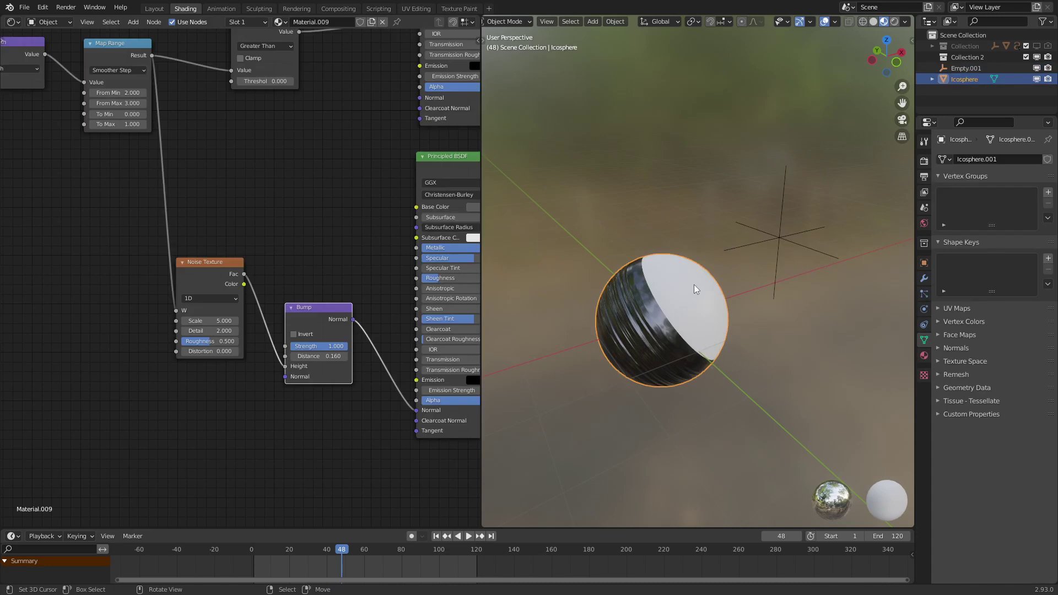
Duplicate the 1D Noise Texture node and place the copy in free space below the Texture Coordinate and Length nodes.
scroll(271, 284, "down", 1)
middle_click_drag(271, 285, 394, 294)
left_click(348, 281)
key("shift+d")
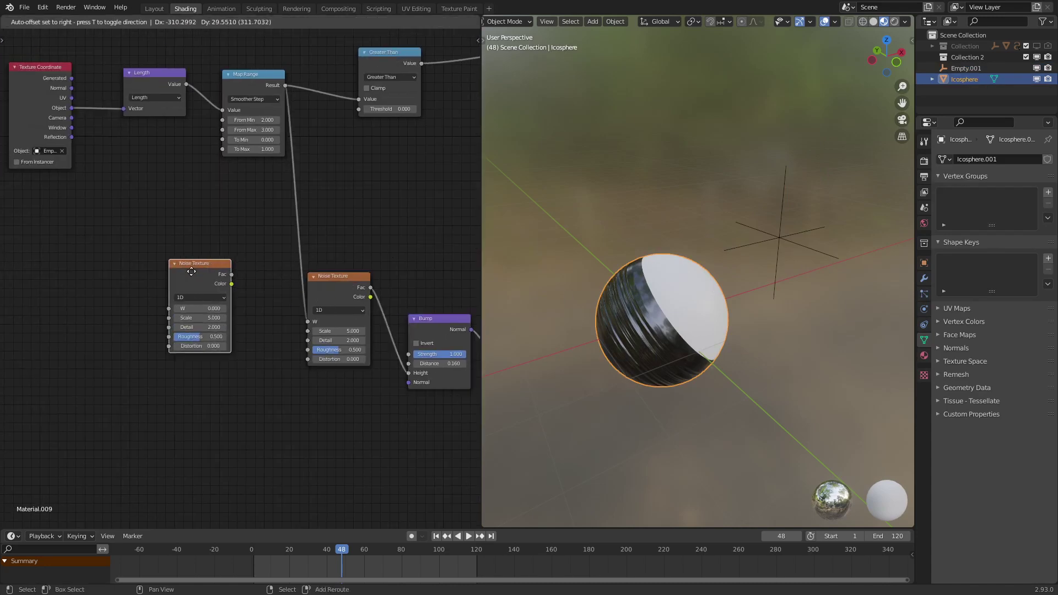
left_click(150, 249)
middle_click_drag(161, 258, 343, 302)
left_click_drag(316, 309, 283, 292)
Duplicate the Texture Coordinate node beside the copied Noise Texture, leaving its Object reference empty.
left_click(226, 173)
key("shift+d")
left_click(152, 309)
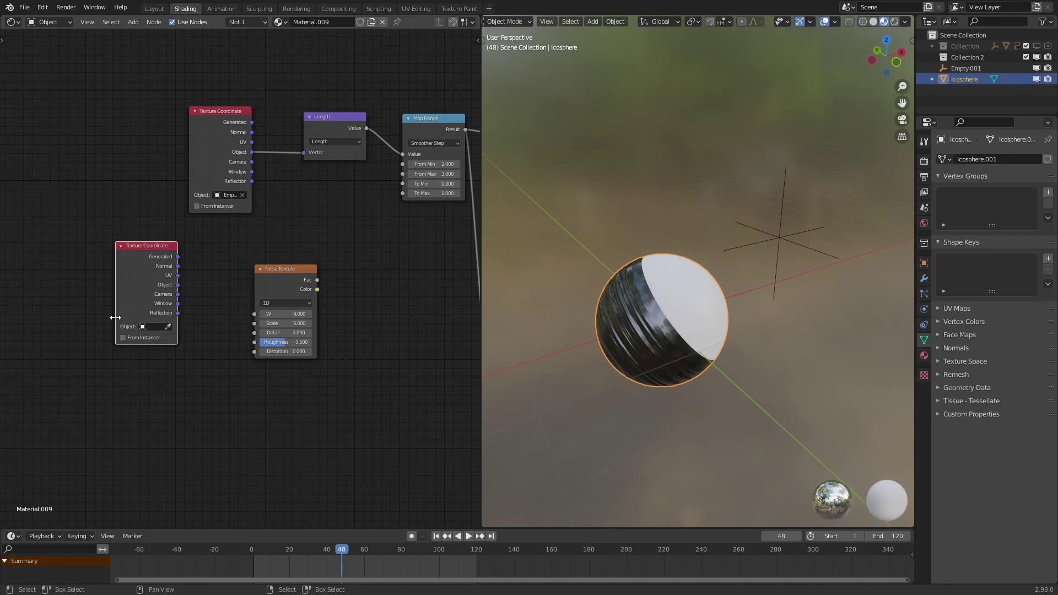
Set the copied Noise Texture to 3D and connect the copied Texture Coordinate's Object output to its Vector input.
scroll(176, 291, "up", 2)
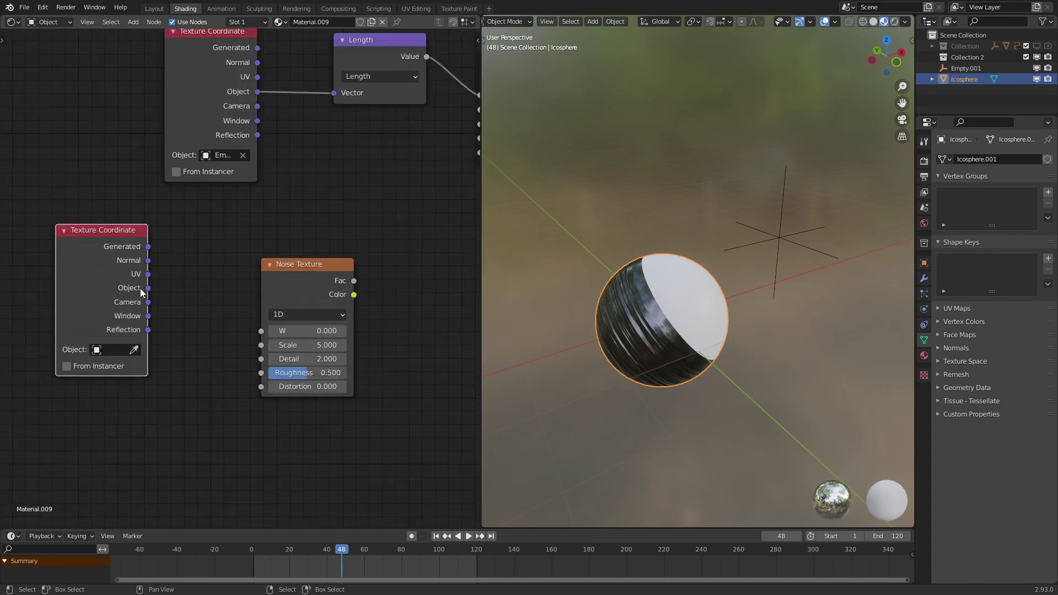
left_click(290, 312)
left_click(280, 358)
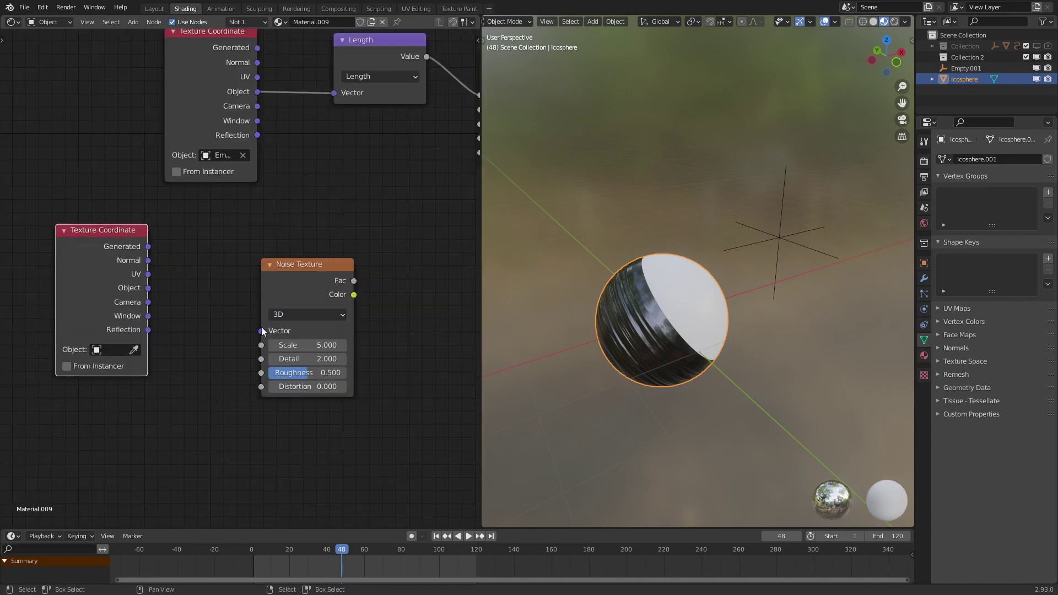
left_click_drag(144, 288, 262, 330)
Move the lower Texture Coordinate and 3D noise pair and the upper Texture Coordinate away from the Length node to make room.
left_click_drag(300, 280, 226, 255)
left_click(126, 269, "shift")
key("g")
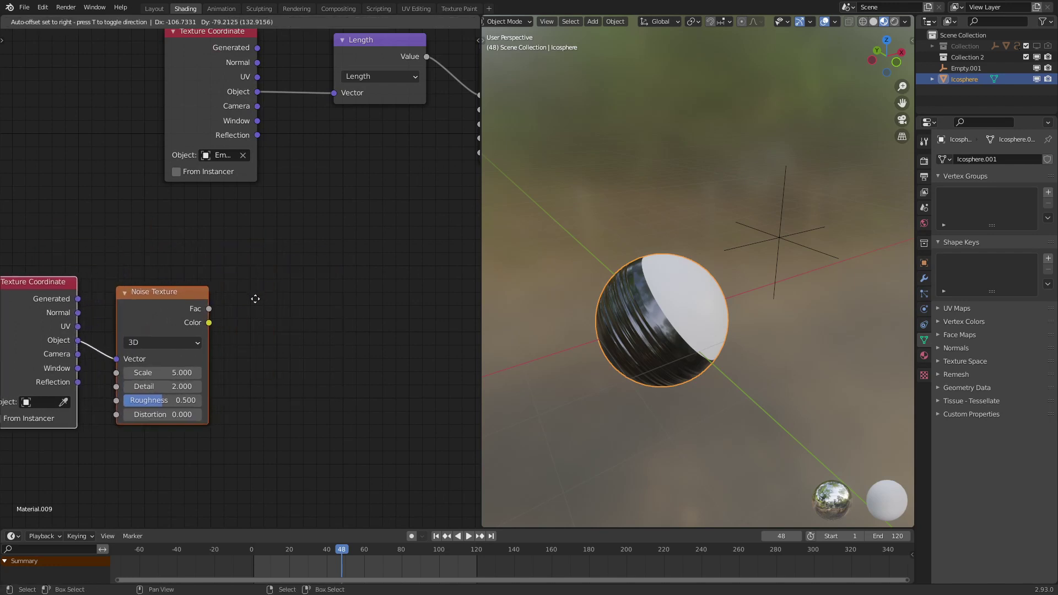
left_click(256, 300)
scroll(270, 251, "down", 3)
middle_click_drag(221, 155, 209, 233)
left_click_drag(209, 237, 61, 246)
Add a MixRGB node near the Length node and set its blending mode to Linear Light.
key("q")
left_click(309, 296)
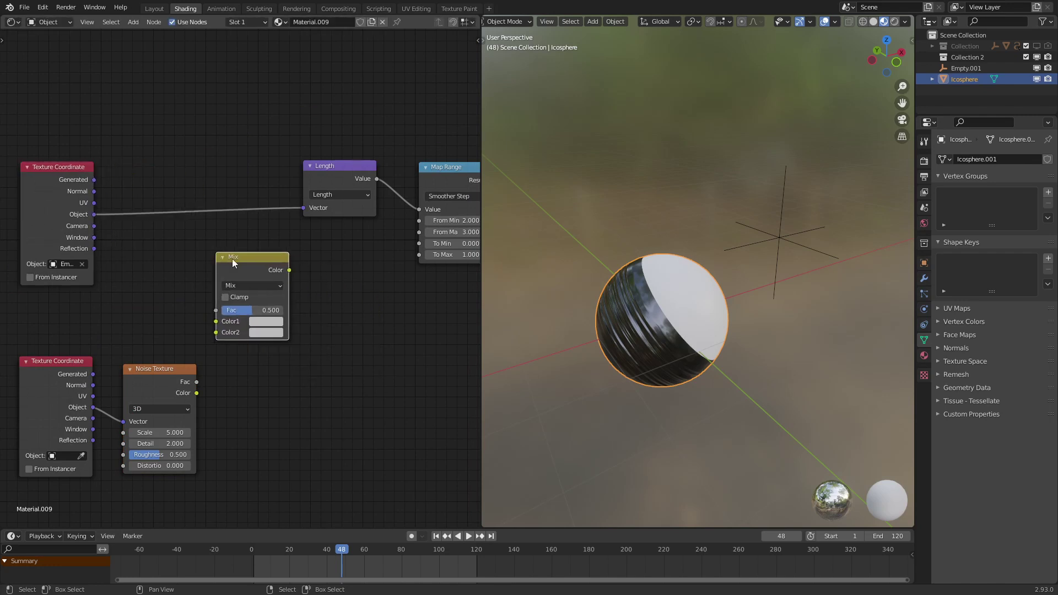
left_click(276, 284)
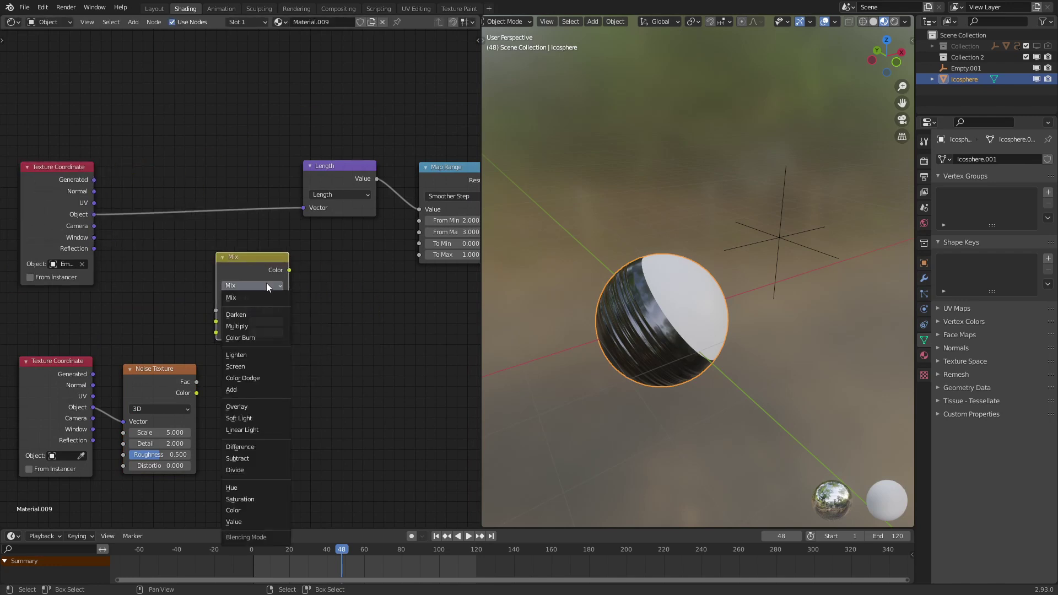
left_click(259, 432)
Connect the empty's Object coordinates to Color1, the 3D noise Color to Color2, and the Linear Light output to the Length node.
left_click_drag(195, 393, 222, 333)
left_click_drag(94, 215, 216, 321)
left_click_drag(289, 270, 303, 208)
left_click_drag(248, 264, 216, 208)
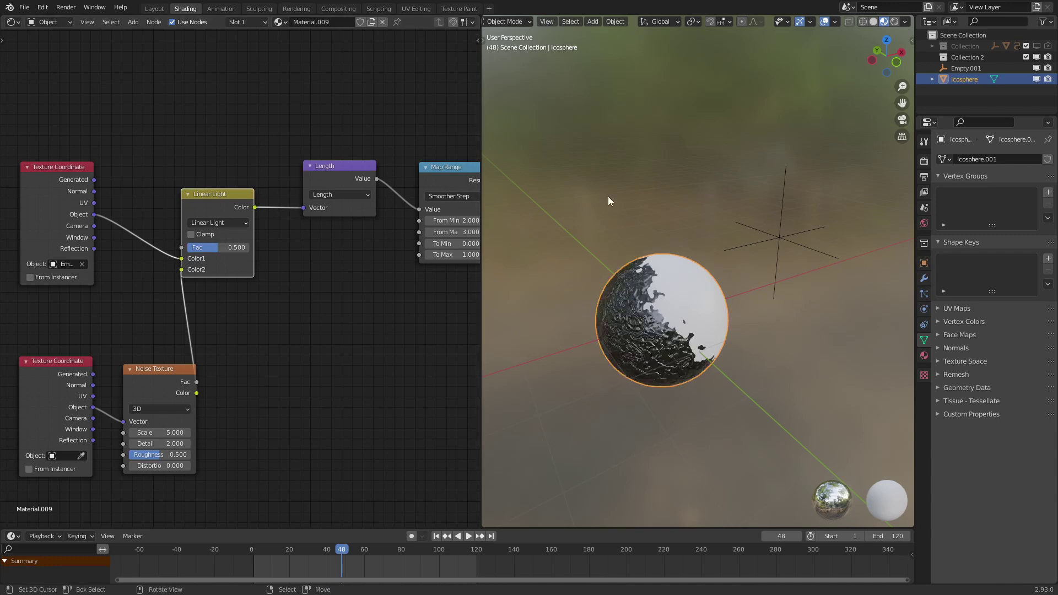
Try Scale values of 1 and 2 on the 3D Noise Texture while viewing the sphere up close.
scroll(702, 312, "up", 1)
middle_click_drag(701, 311, 738, 287)
scroll(705, 301, "up", 2)
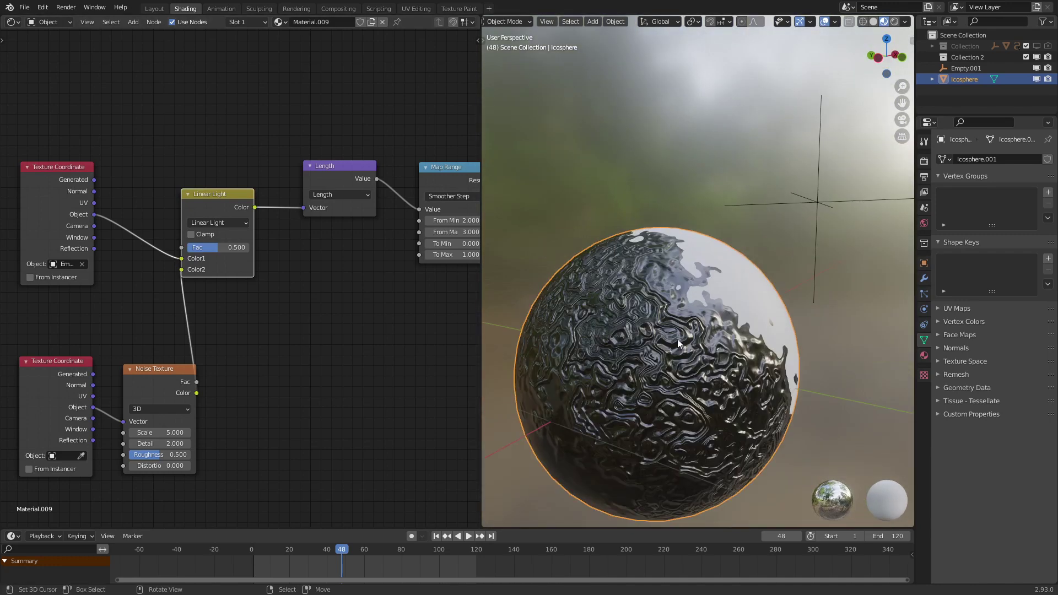
key("Return")
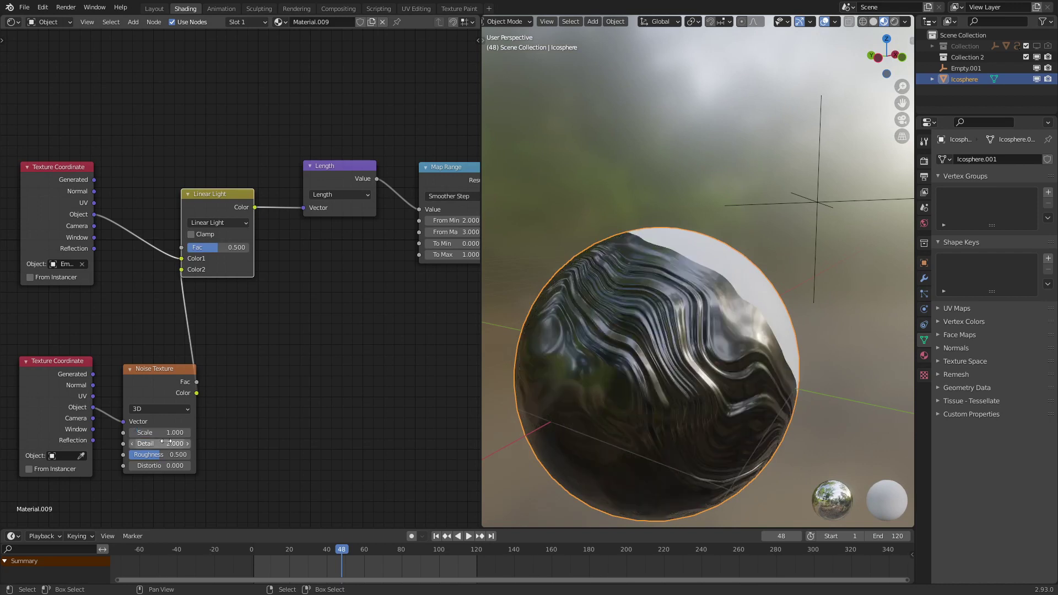
left_click(167, 433)
type("2")
key("Return")
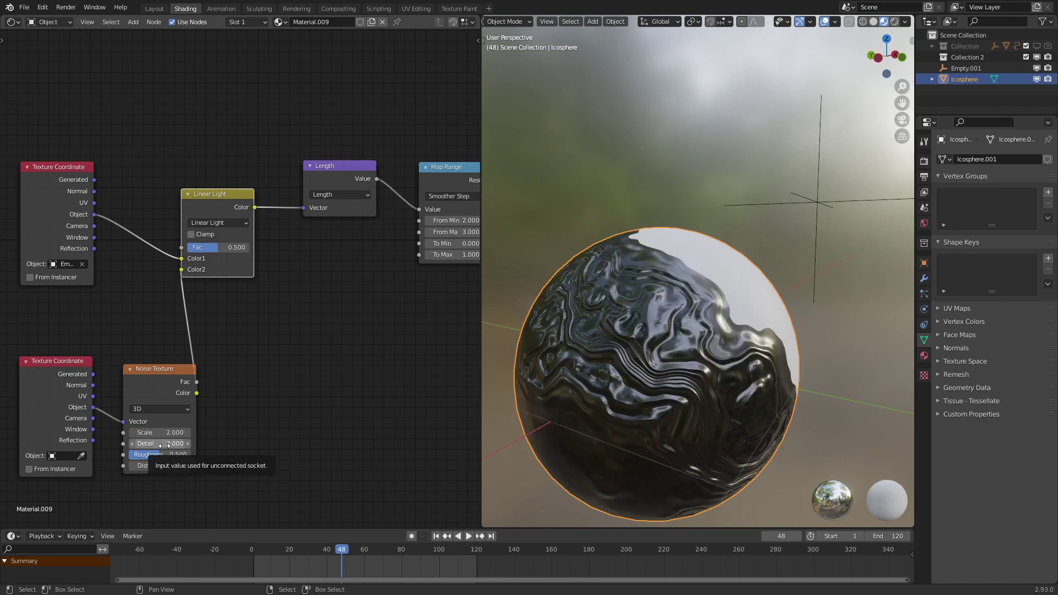
Tune the distortion to a Linear Light Fac of 0.925 and a 3D Noise Texture Scale of 1.430.
left_click_drag(222, 248, 227, 293)
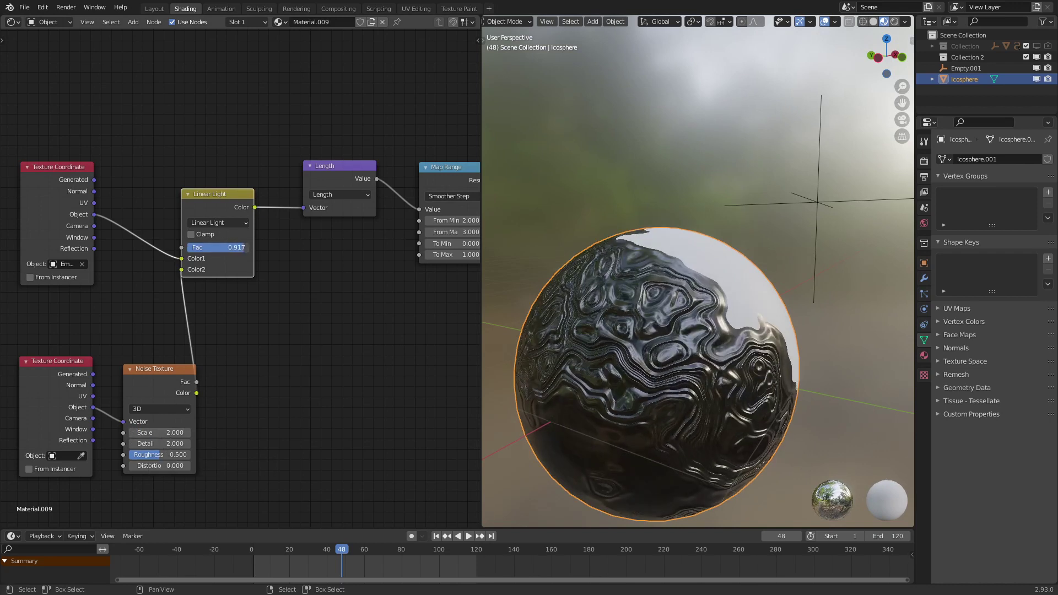
left_click_drag(176, 434, 172, 434)
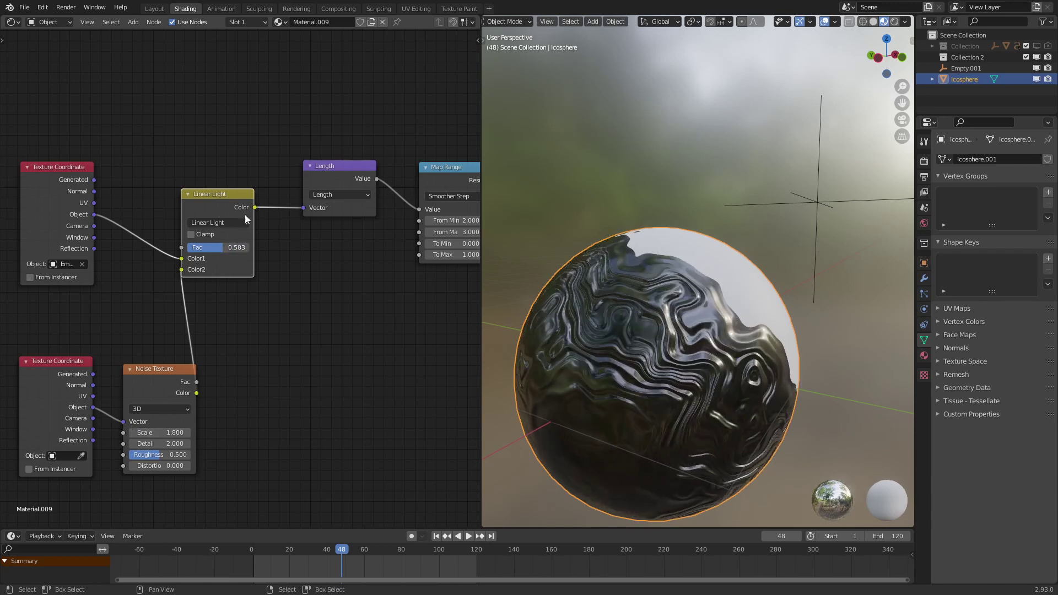
left_click_drag(228, 249, 263, 248)
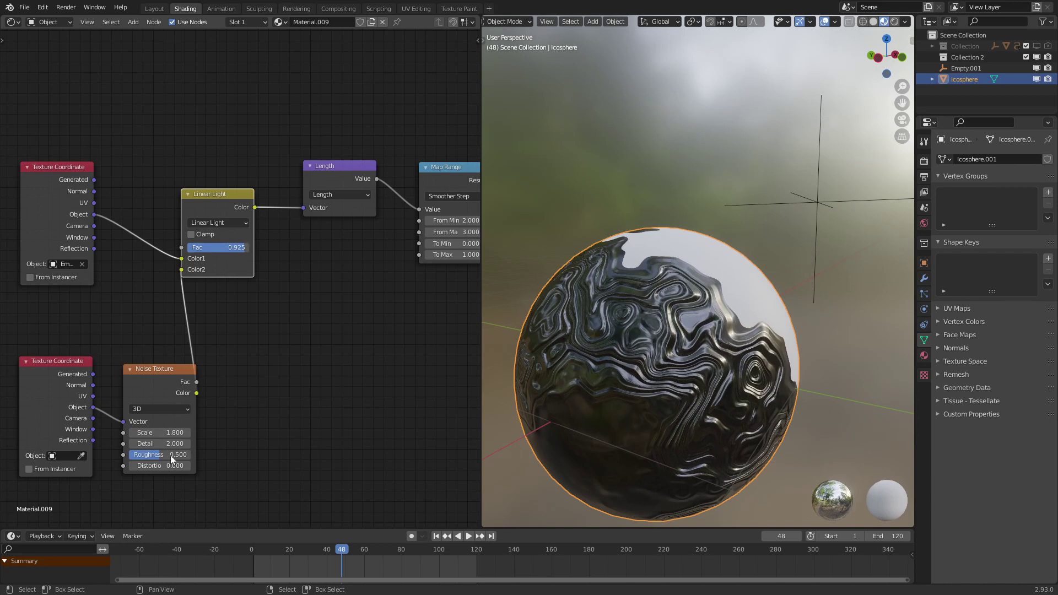
left_click_drag(168, 434, 160, 434)
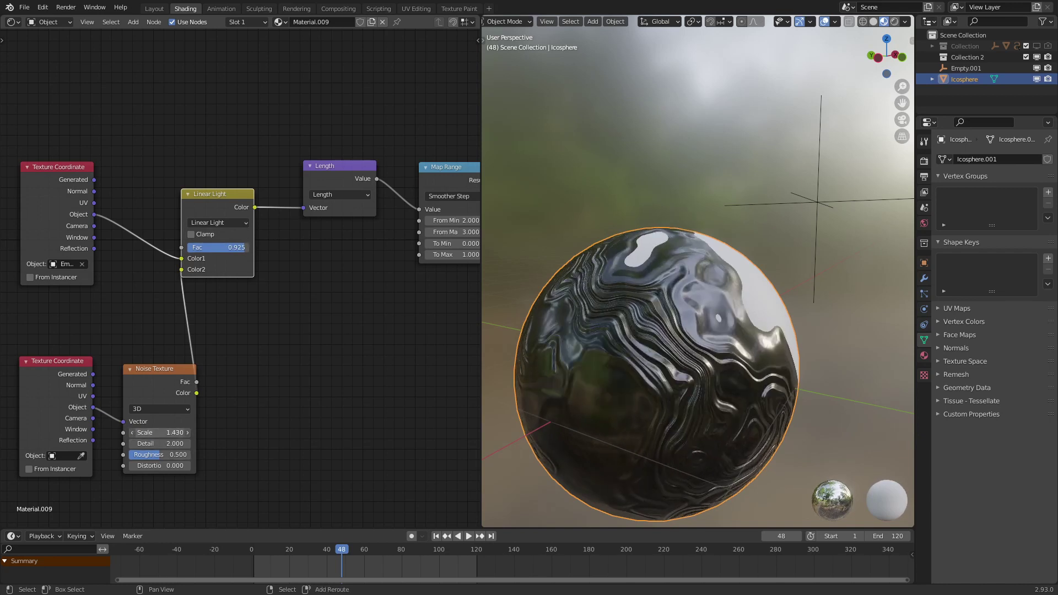
Try moving the empty around the sphere to test the distorted transition, restore its position, and reselect the icosphere.
scroll(789, 263, "down", 4)
left_click(771, 248)
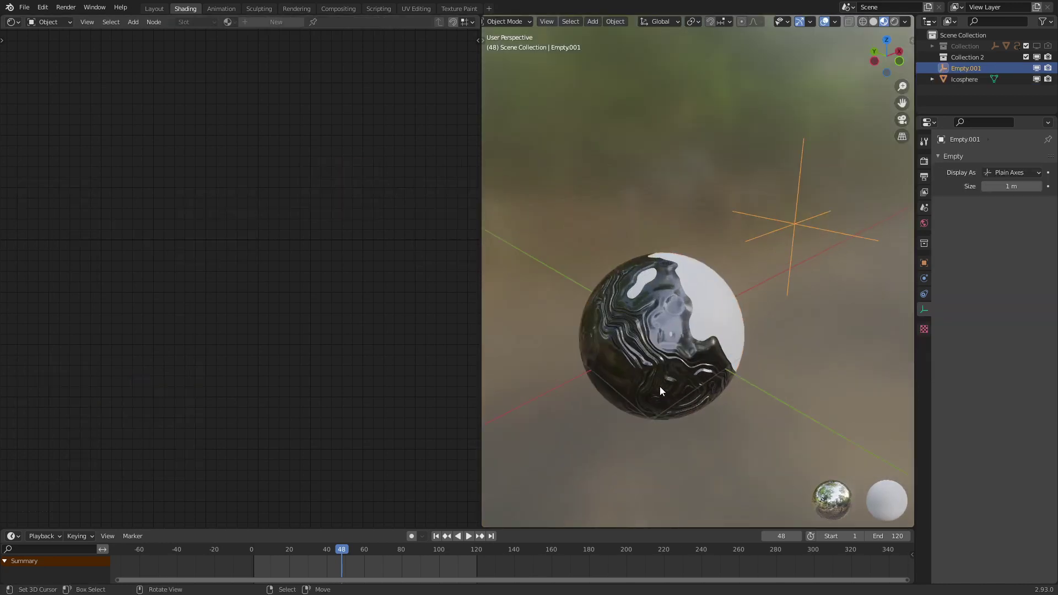
key("g")
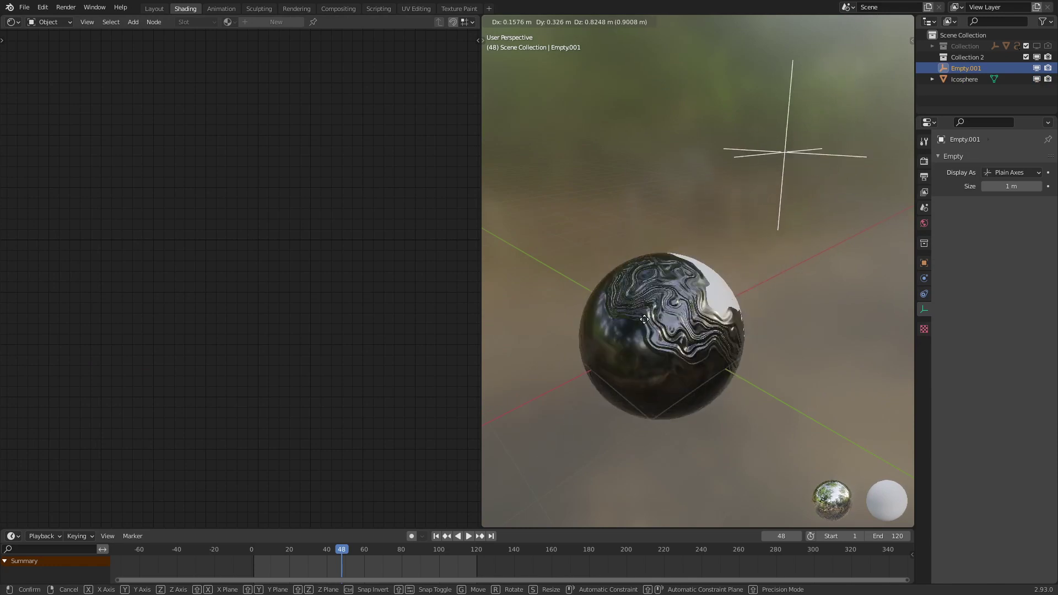
left_click(645, 397)
left_click(644, 325)
Invert the Map Range output by setting To Min to 1 and To Max to 0.
middle_click_drag(366, 265, 233, 306)
scroll(241, 333, "up", 7)
left_click(246, 314)
type("1")
key("Return")
left_click(247, 325)
type("0")
key("Return")
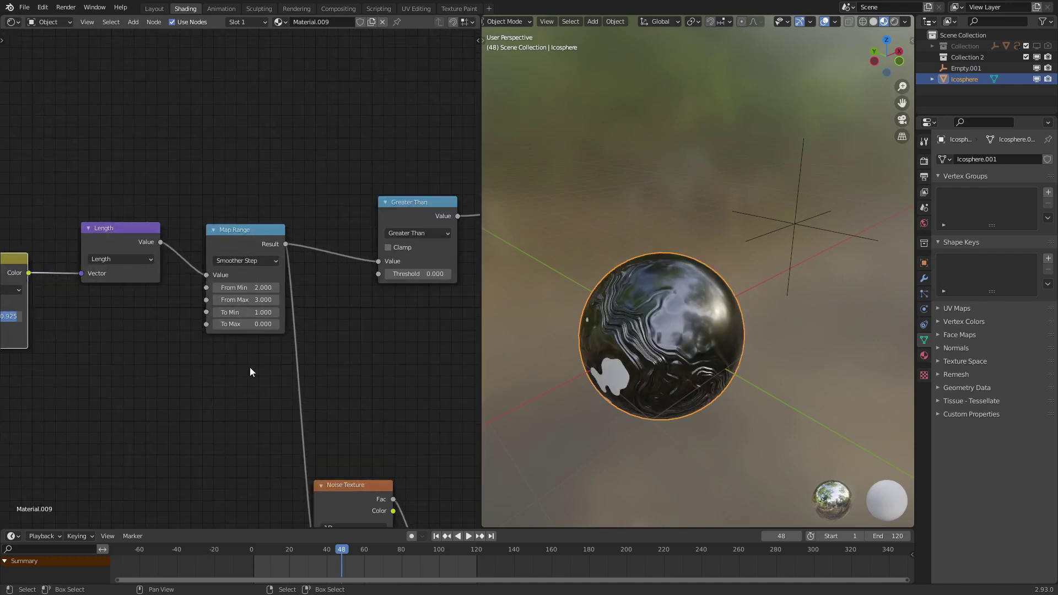
Try moving the empty to test the inverted transition, cancel the move, and reselect the icosphere.
middle_click_drag(731, 332, 795, 245)
left_click(790, 228)
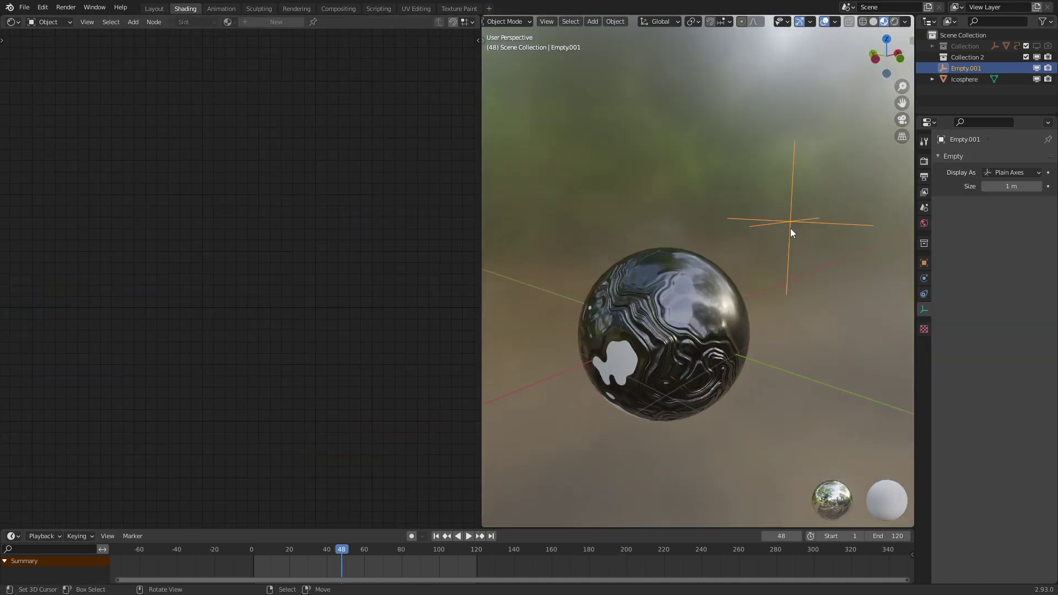
key("g")
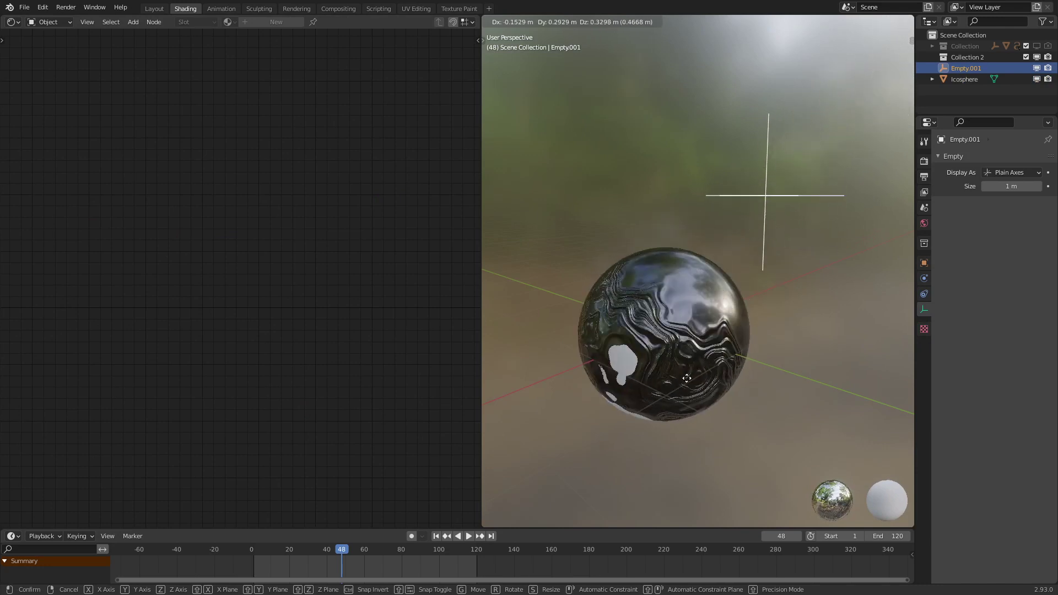
right_click(717, 293)
left_click(665, 351)
middle_click_drag(665, 351, 660, 312)
Move the lower Texture Coordinate and 3D Noise Texture nodes up, close beneath the upper Texture Coordinate.
scroll(121, 383, "down", 4)
middle_click_drag(110, 386, 278, 339)
key("c")
left_click(167, 418)
right_click(167, 419)
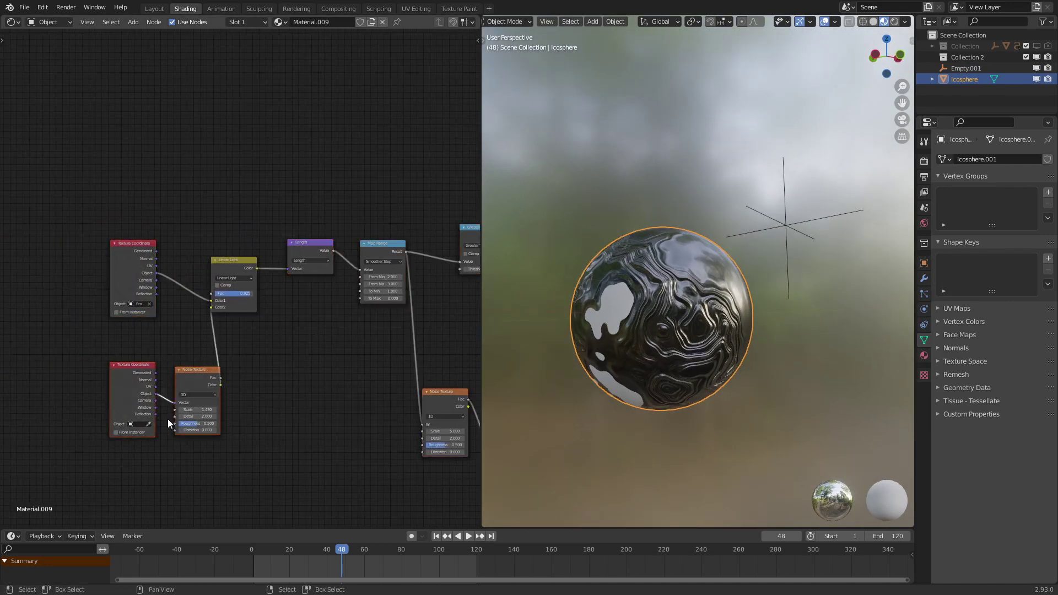
key("g")
left_click(170, 384)
Tighten the node layout by moving the Linear Light, Length and Map Range nodes closer to the Texture Coordinate nodes.
left_click_drag(224, 275, 197, 272)
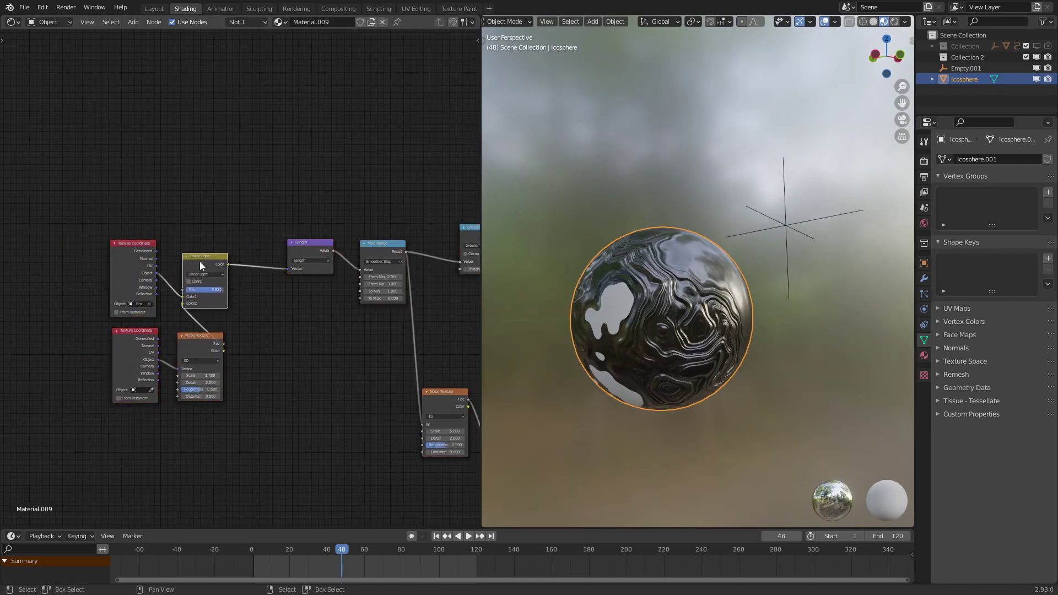
key("c")
right_click(348, 264)
key("g")
left_click(311, 278)
scroll(276, 281, "down", 6)
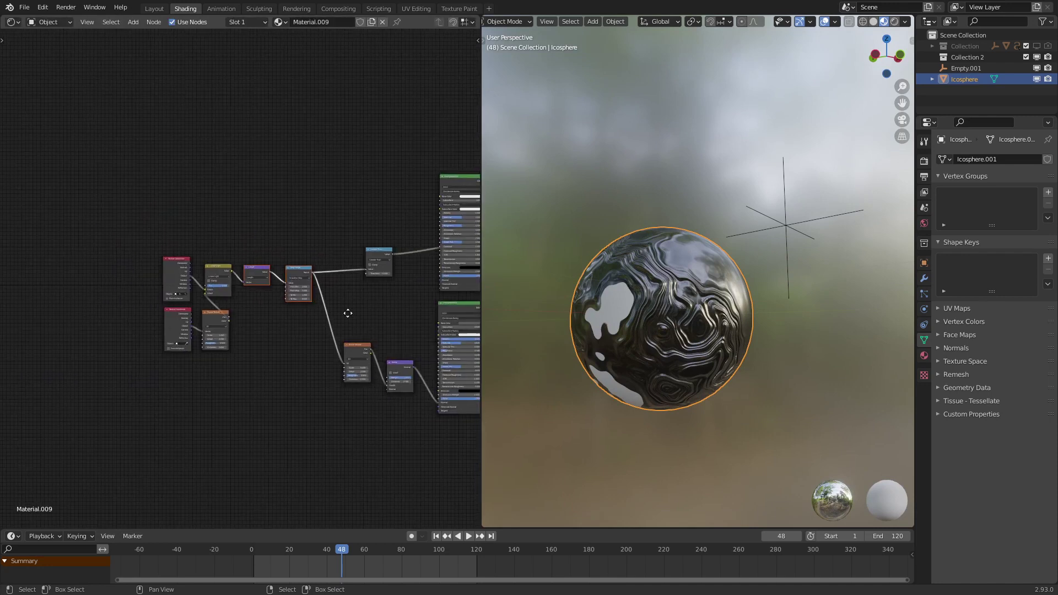
Move the Texture Coordinate, upper Noise Texture, Linear Light, Length and Map Range nodes together, closer to the Greater Than node.
middle_click_drag(347, 311, 267, 317)
key("c")
left_click(157, 313)
right_click(116, 315)
key("g")
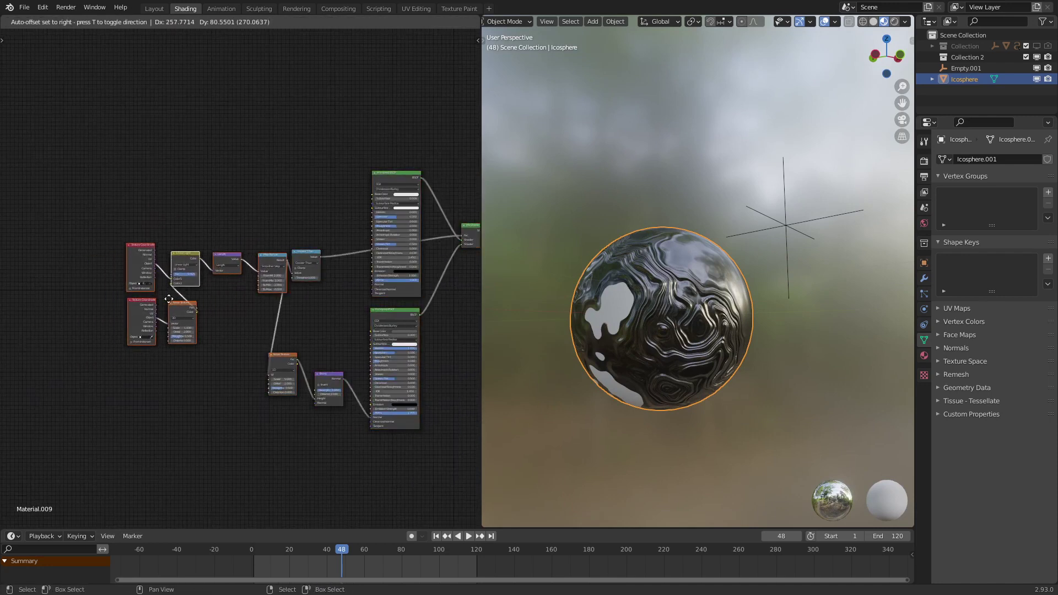
left_click(172, 299)
Place the Greater Than node in the gap between the Map Range and upper Principled BSDF nodes.
scroll(385, 209, "up", 3)
middle_click_drag(338, 225, 254, 230)
scroll(254, 230, "up", 1)
left_click_drag(236, 250, 277, 260)
Lower the Mix Shader node and raise both Principled BSDF nodes so the Greater Than link runs clear between them.
middle_click_drag(327, 277, 273, 279)
left_click(434, 218)
left_click_drag(434, 219, 416, 288)
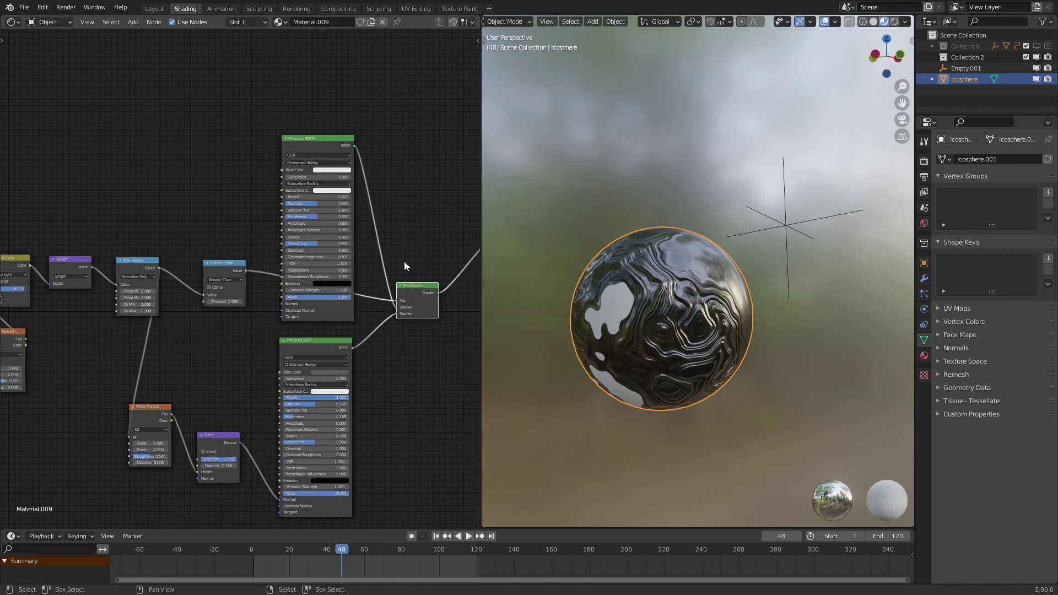
left_click_drag(347, 290, 348, 217)
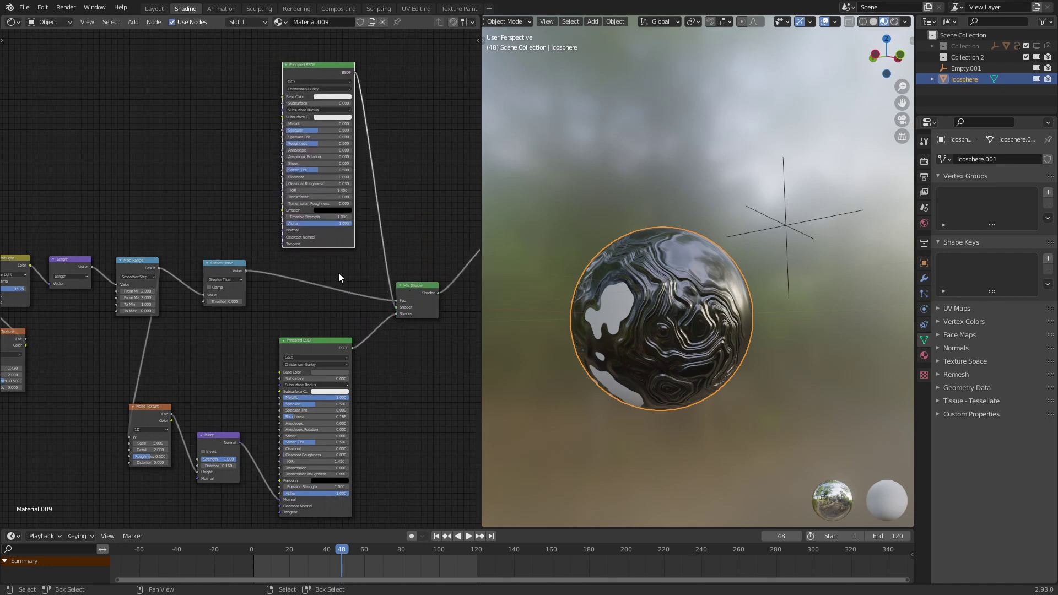
left_click_drag(312, 351, 313, 321)
Move the Bump node and its Noise Texture closer to the lower Principled BSDF.
middle_click_drag(172, 341, 246, 288)
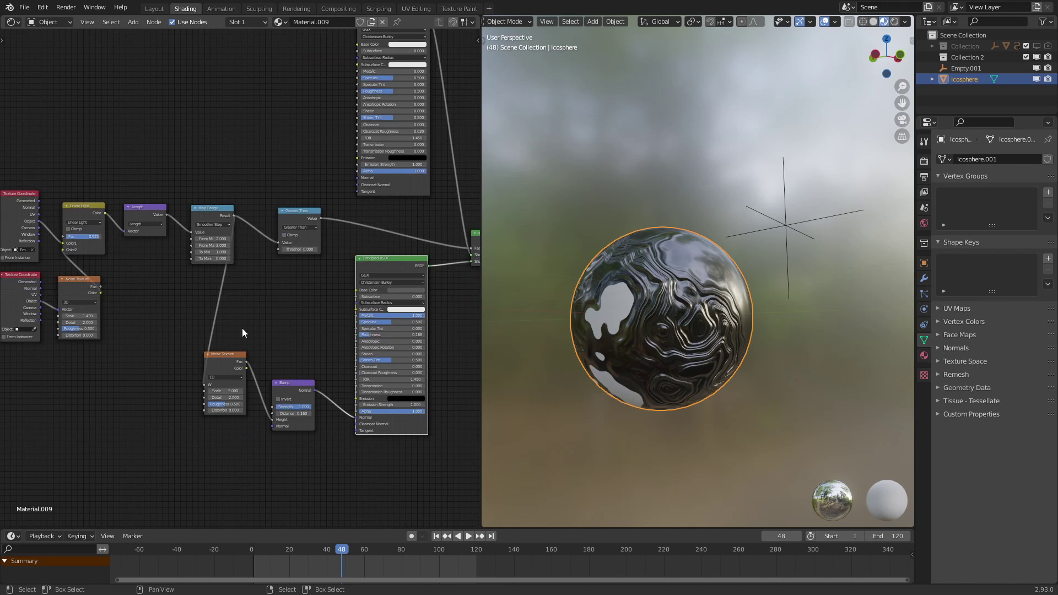
left_click_drag(291, 378, 308, 382)
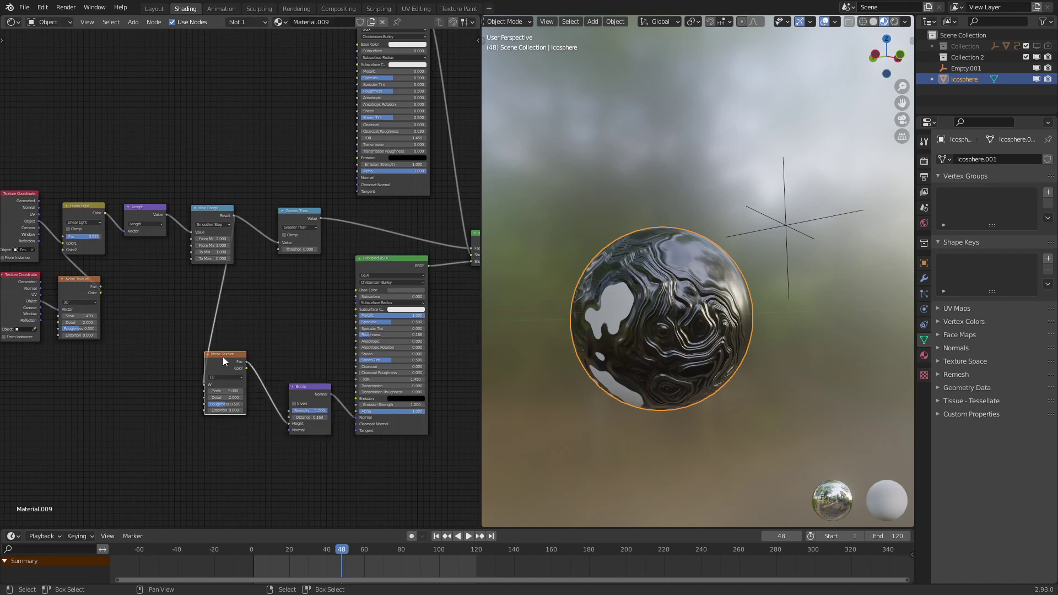
left_click_drag(223, 356, 251, 387)
left_click(168, 322)
Move the Material Output node down, close beside the Mix Shader.
scroll(236, 276, "down", 6)
scroll(238, 259, "up", 1)
middle_click_drag(238, 245, 201, 272)
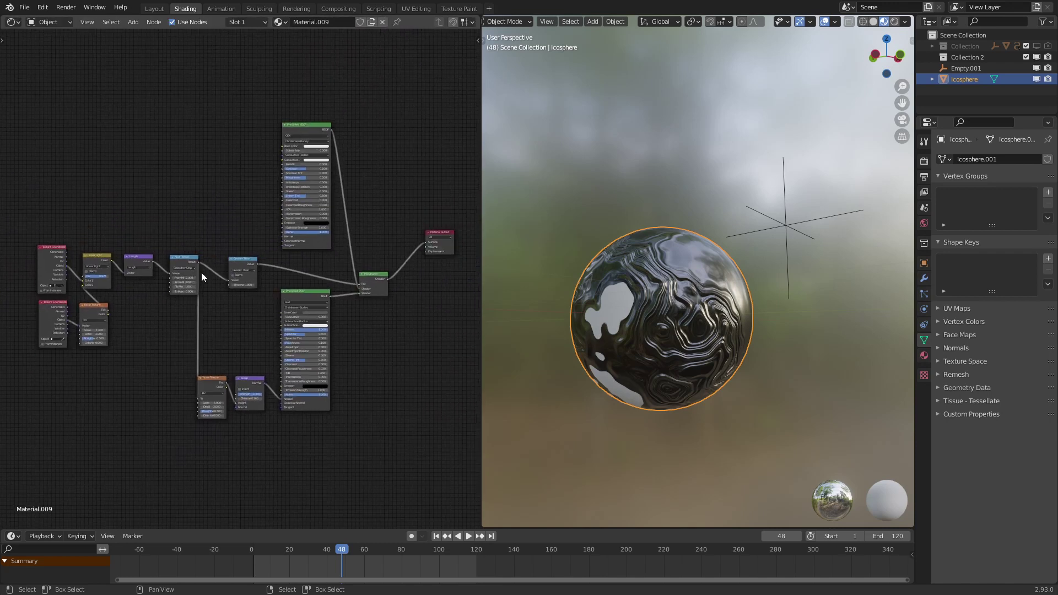
scroll(220, 272, "up", 1)
left_click_drag(455, 229, 428, 270)
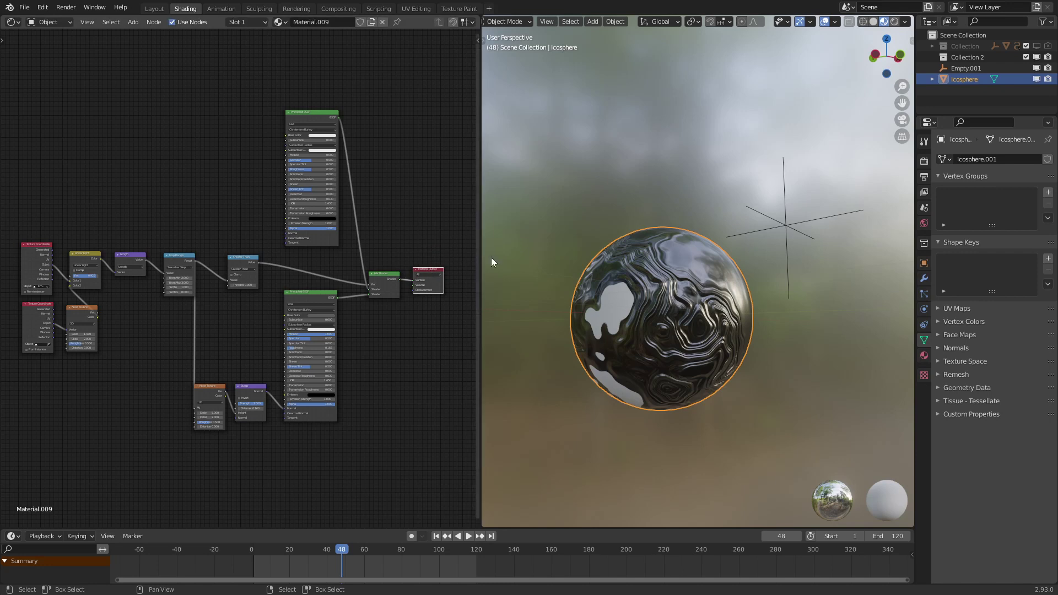
Select the empty and move it around near the icosphere to test the liquid metal transition.
left_click(785, 224)
key("g")
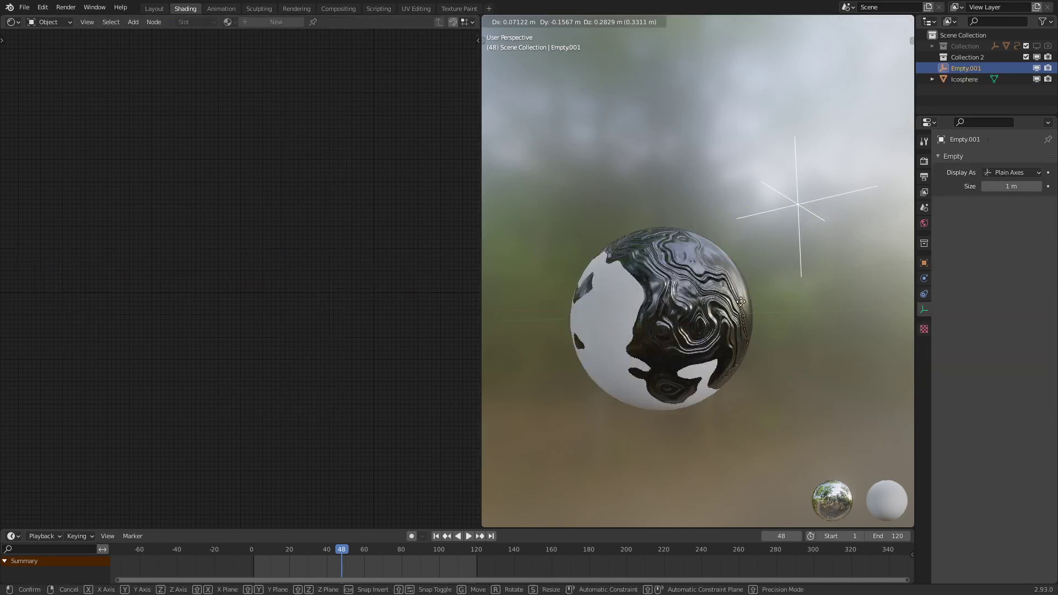